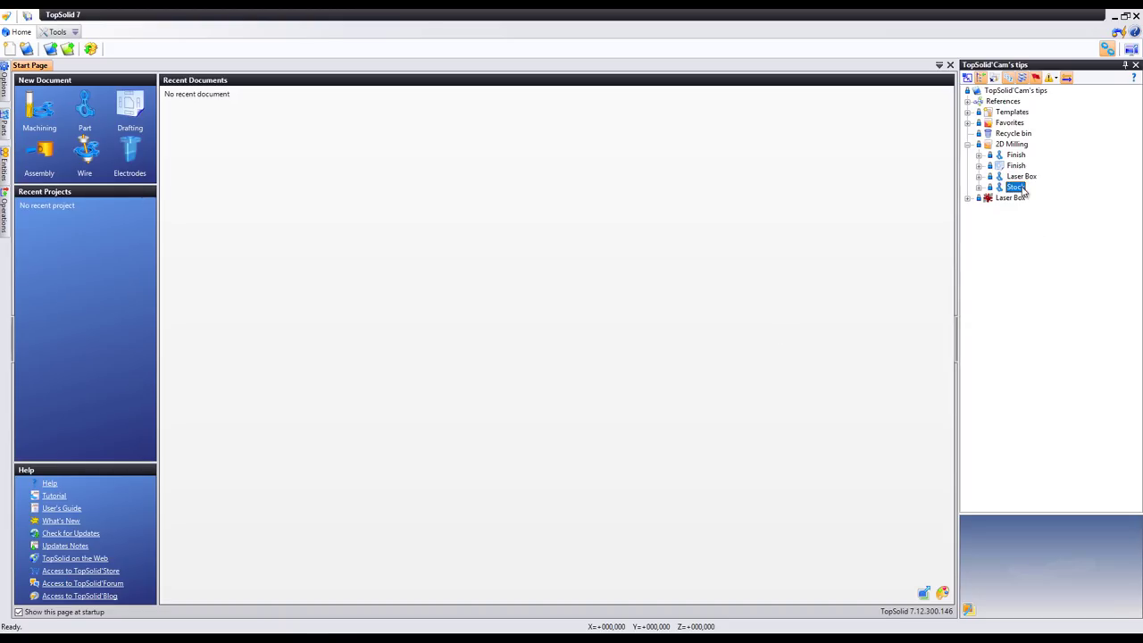
Step: Open the Stock and Finish parts and create a blank-template Machined Part Setup from Finish
{"action": "double_click", "coordinate": [1015, 187]}
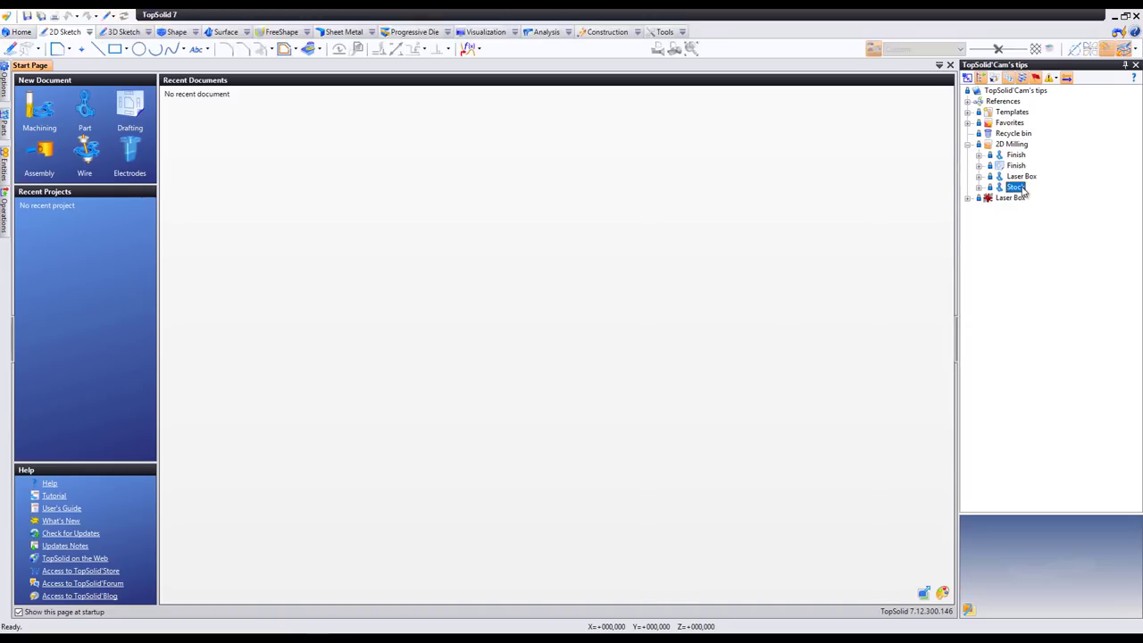
{"action": "double_click", "coordinate": [1017, 155]}
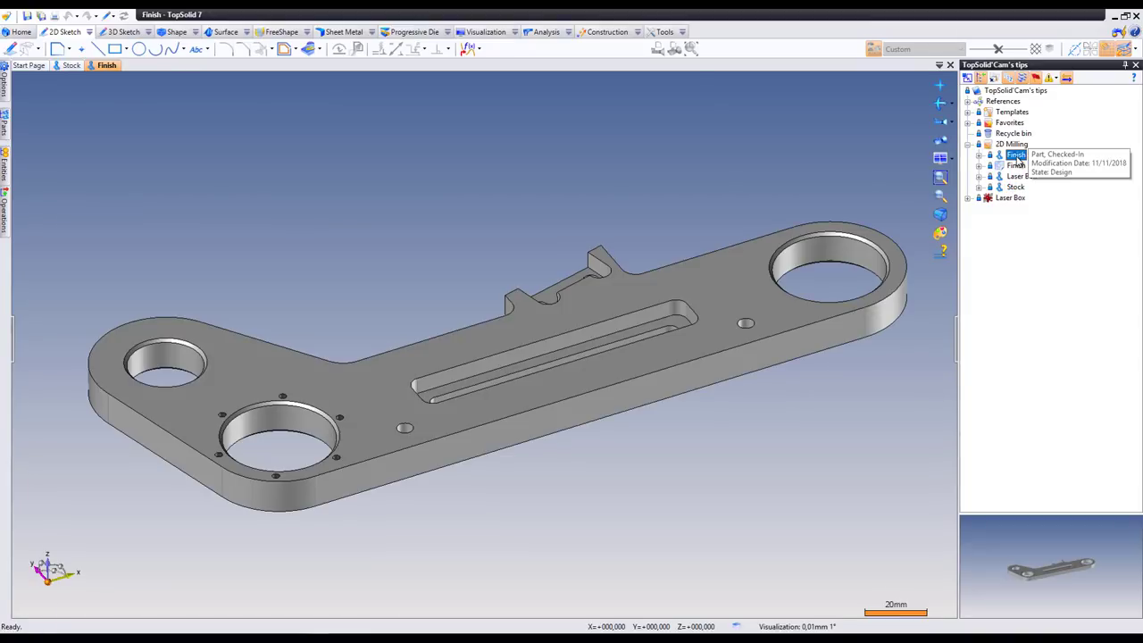
{"action": "right_click", "coordinate": [107, 70]}
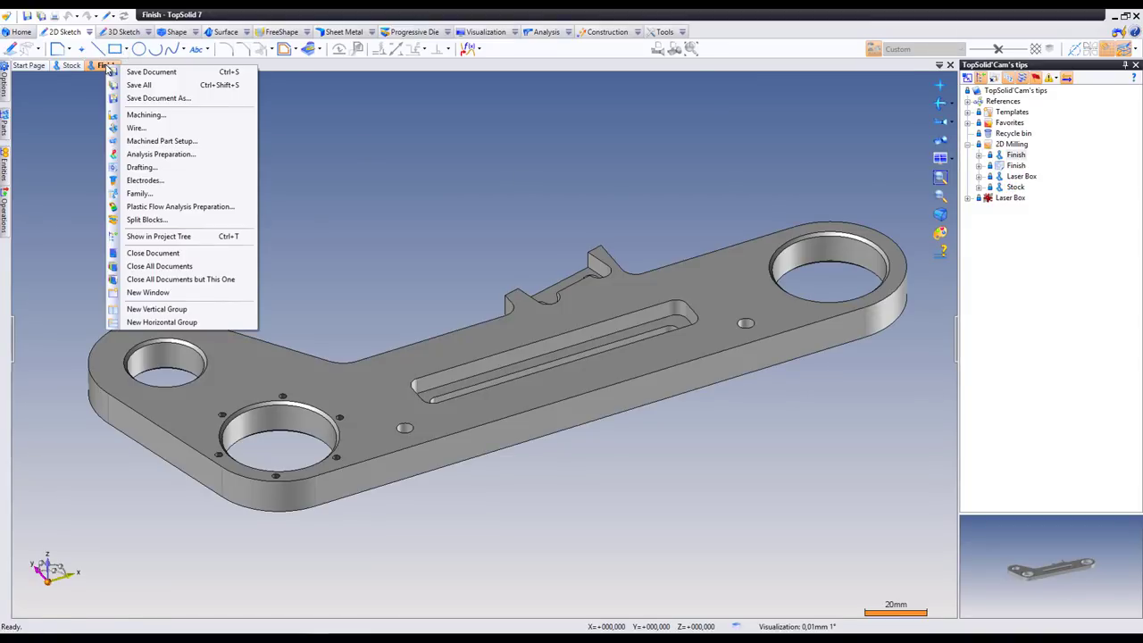
{"action": "left_click", "coordinate": [141, 141]}
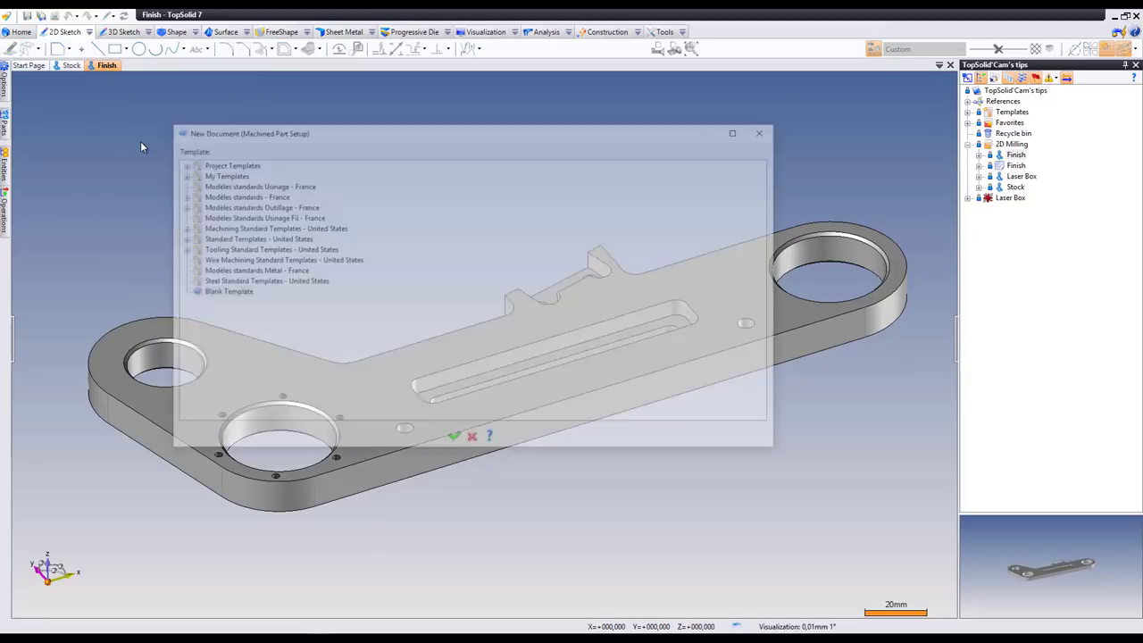
{"action": "left_click", "coordinate": [454, 440]}
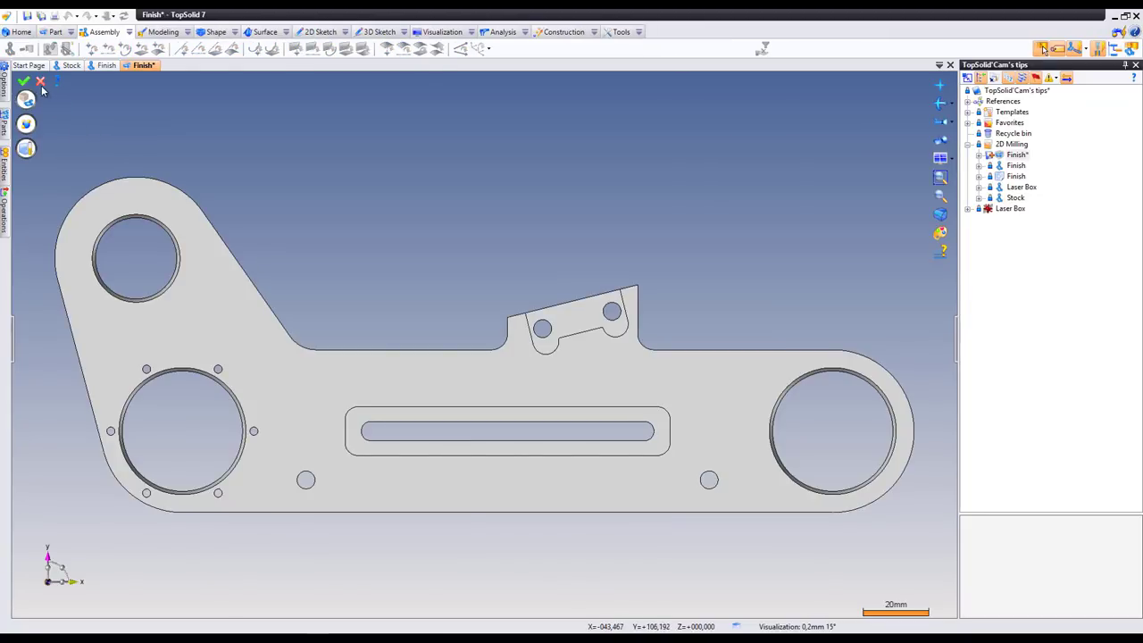
{"action": "mouse_move", "coordinate": [451, 313]}
{"action": "middle_mouse_down"}
{"action": "mouse_move", "coordinate": [413, 219]}
{"action": "mouse_move", "coordinate": [486, 208]}
{"action": "middle_mouse_up"}
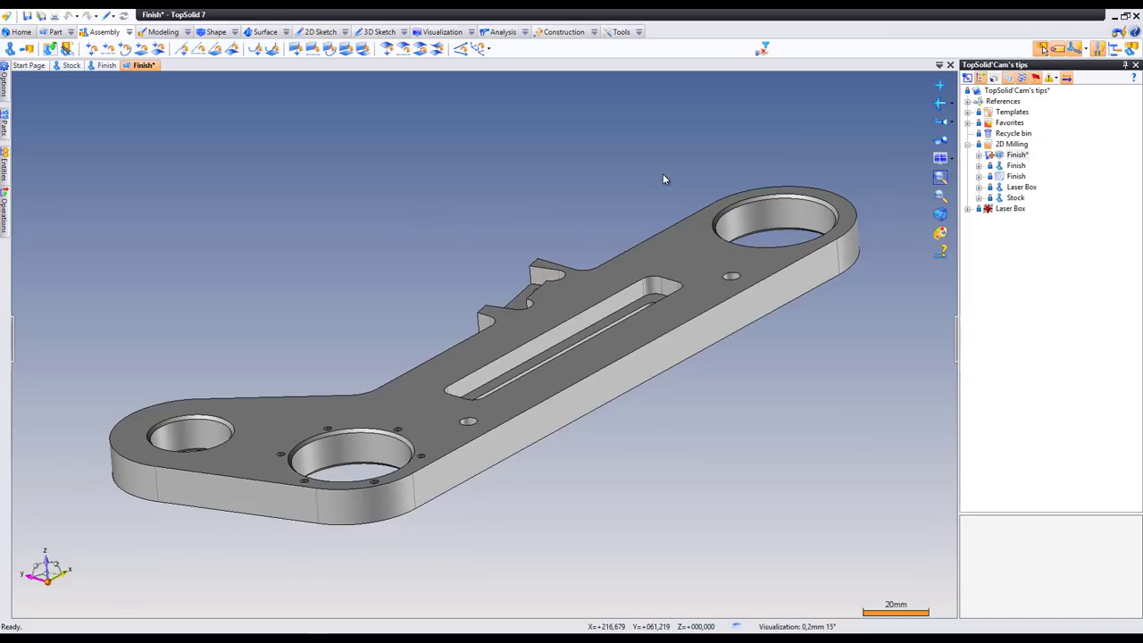
Step: Bring in the Stock and align it to the Finish part with two Axis on Axis constraints
{"action": "left_click", "coordinate": [1015, 201]}
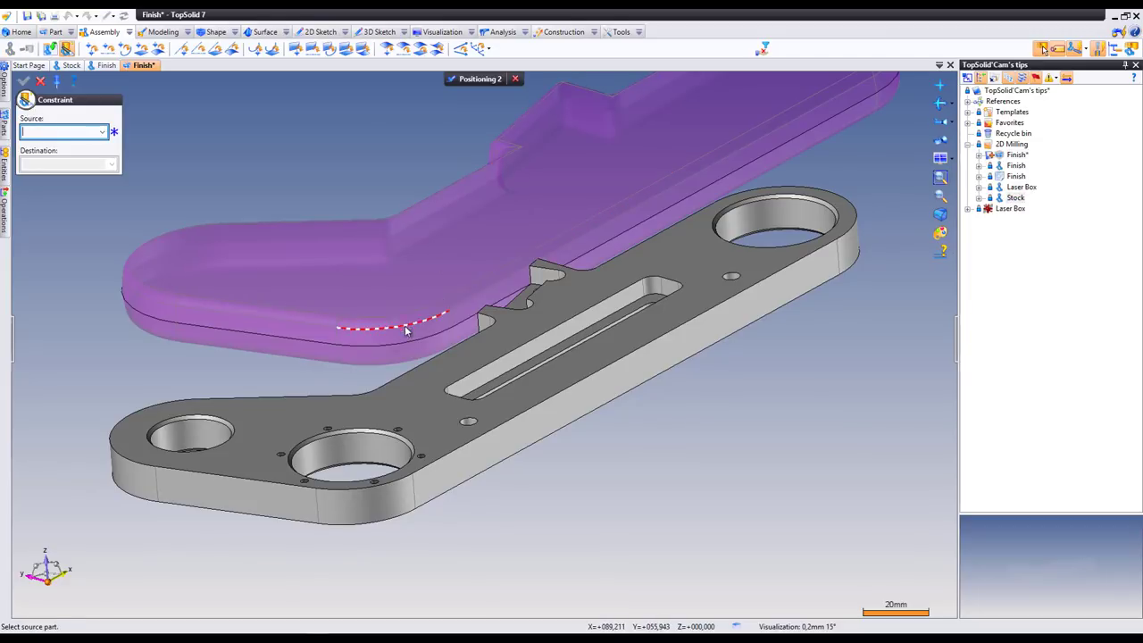
{"action": "left_click", "coordinate": [405, 336]}
{"action": "left_click", "coordinate": [381, 494]}
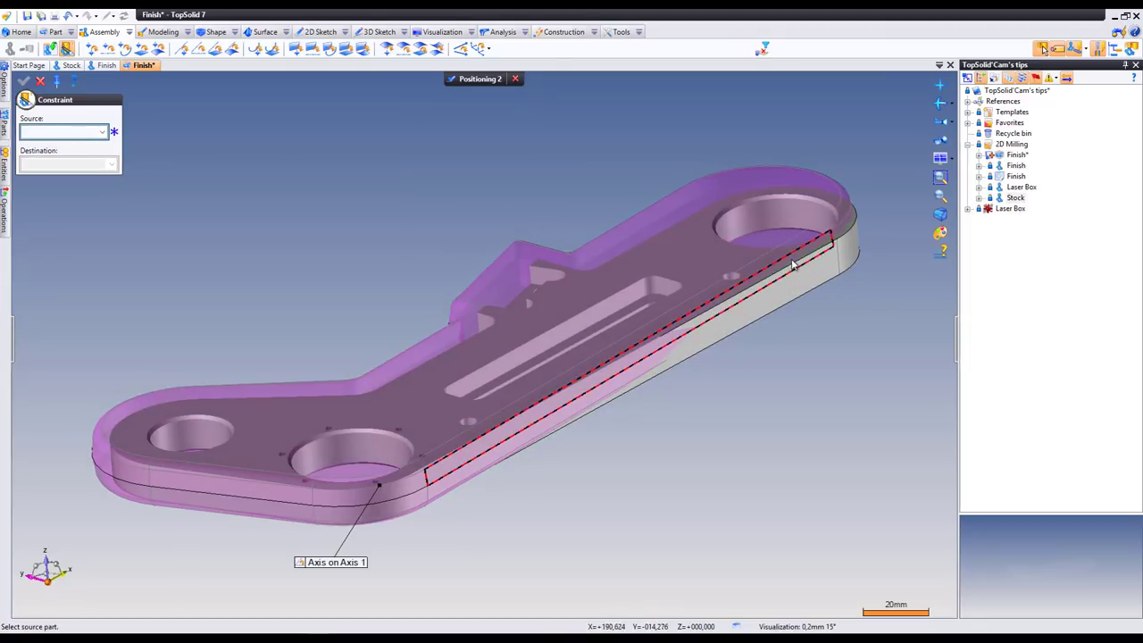
{"action": "mouse_move", "coordinate": [851, 210]}
{"action": "middle_mouse_down"}
{"action": "mouse_move", "coordinate": [762, 223]}
{"action": "mouse_move", "coordinate": [902, 207]}
{"action": "middle_mouse_up"}
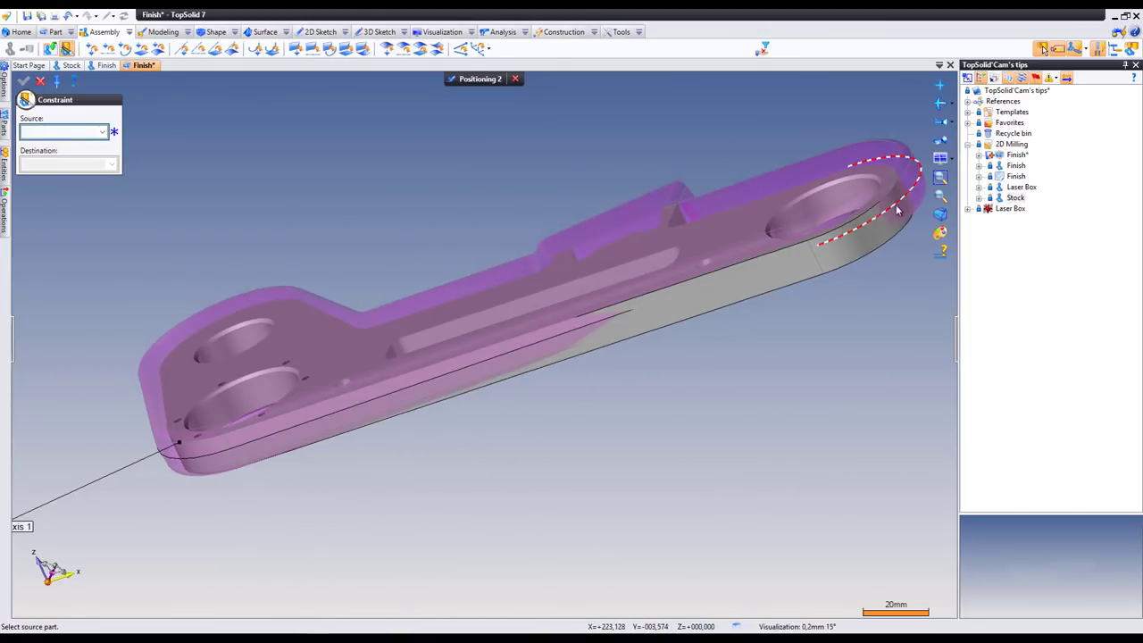
{"action": "left_click", "coordinate": [891, 232]}
{"action": "left_click", "coordinate": [891, 232]}
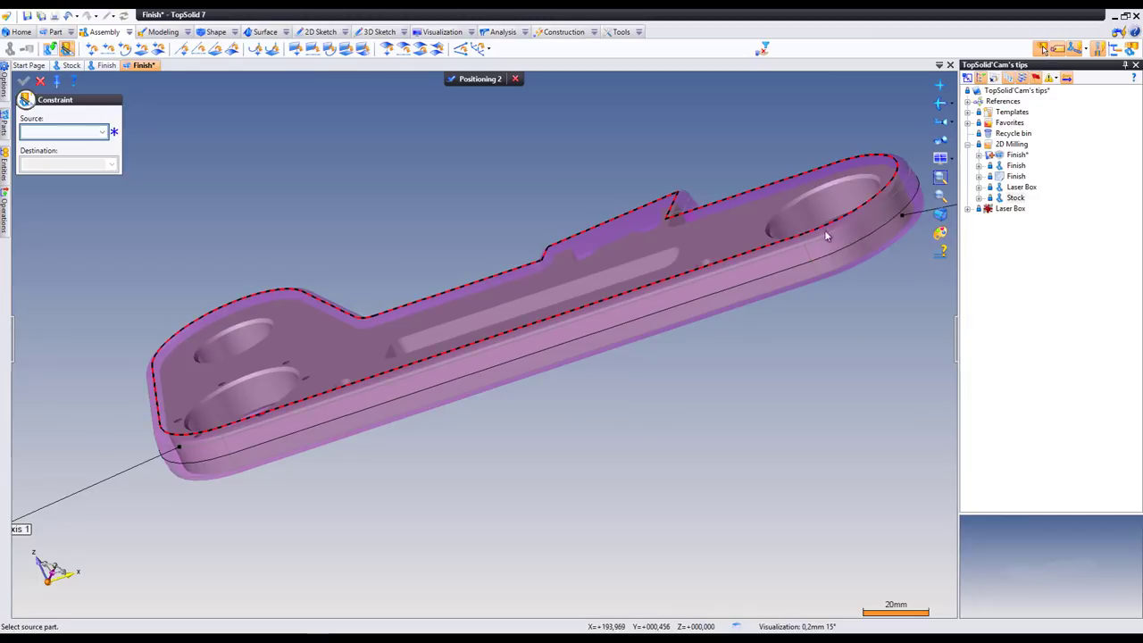
Step: Add a flipped Plane on Plane constraint between the top faces with a 2 mm offset
{"action": "left_click", "coordinate": [754, 230]}
{"action": "left_click", "coordinate": [737, 243]}
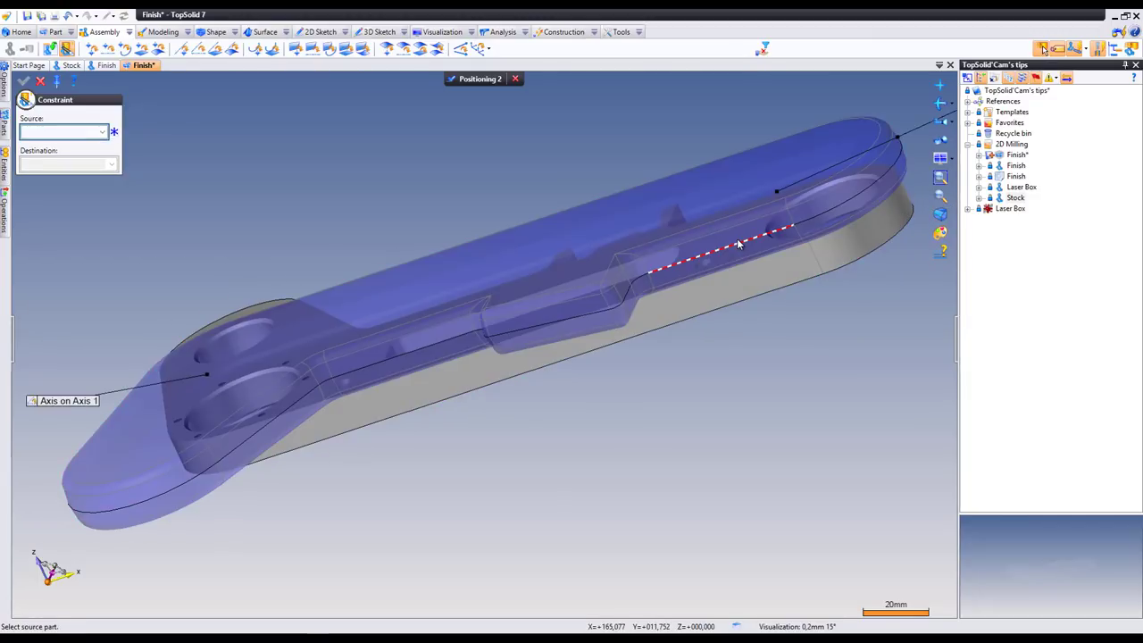
{"action": "scroll", "coordinate": [661, 299], "scroll_direction": "down", "scroll_amount": 3}
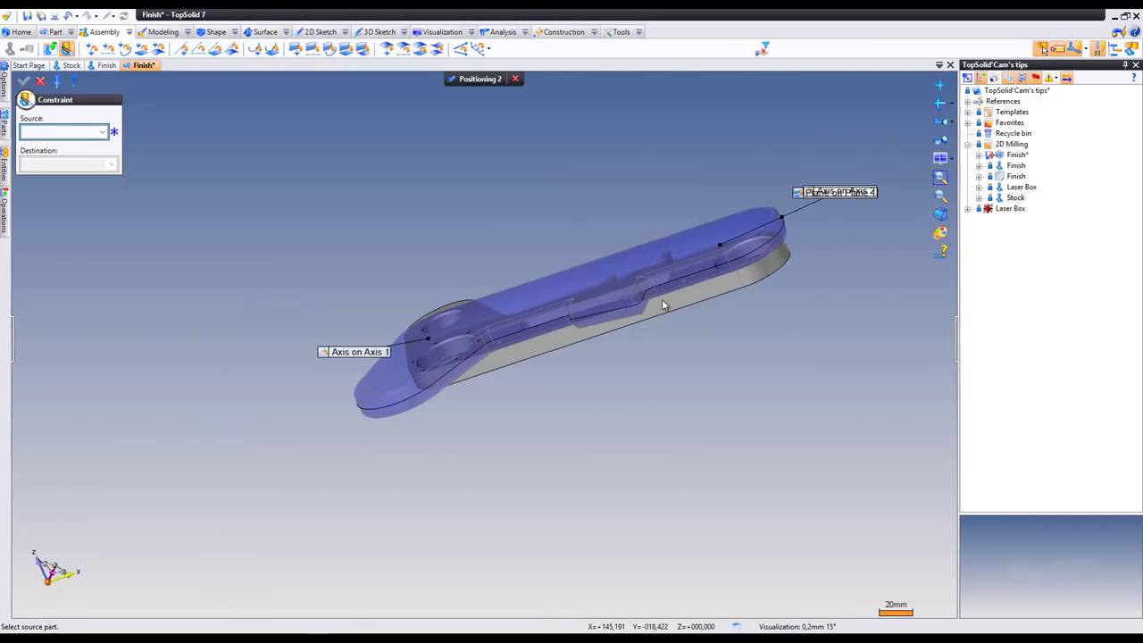
{"action": "left_click", "coordinate": [801, 191]}
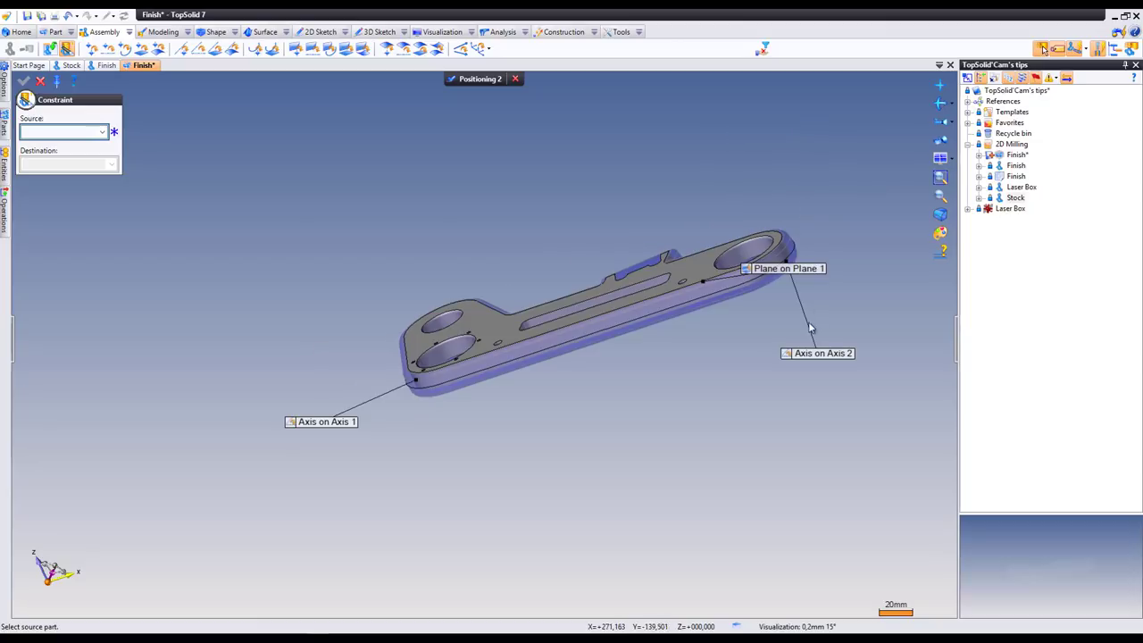
{"action": "left_click", "coordinate": [785, 277]}
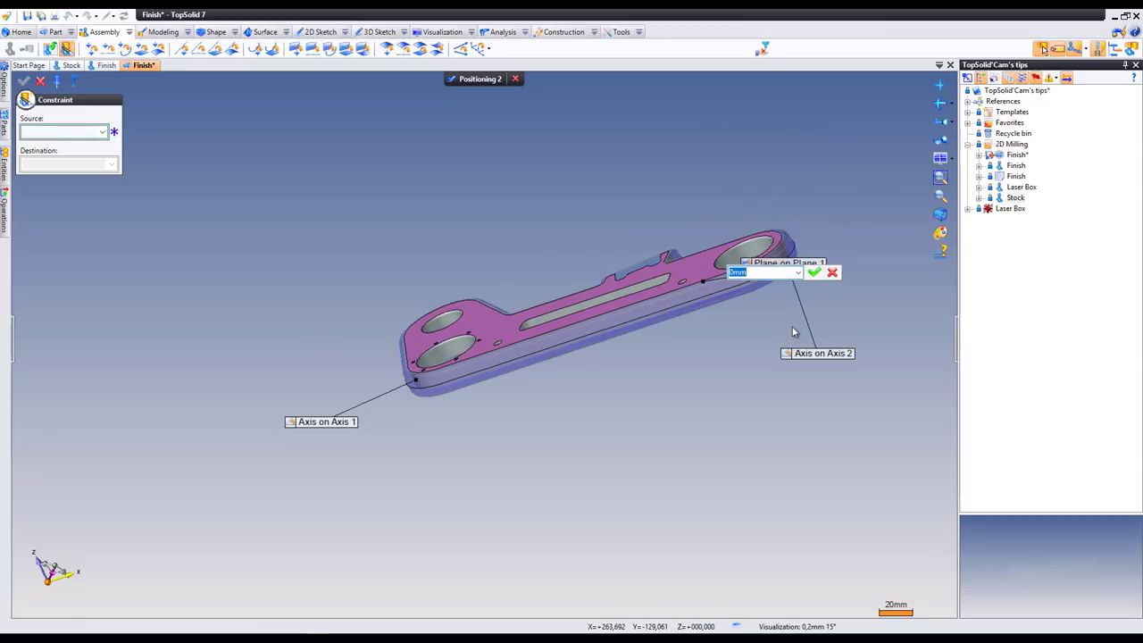
{"action": "key", "text": "Return"}
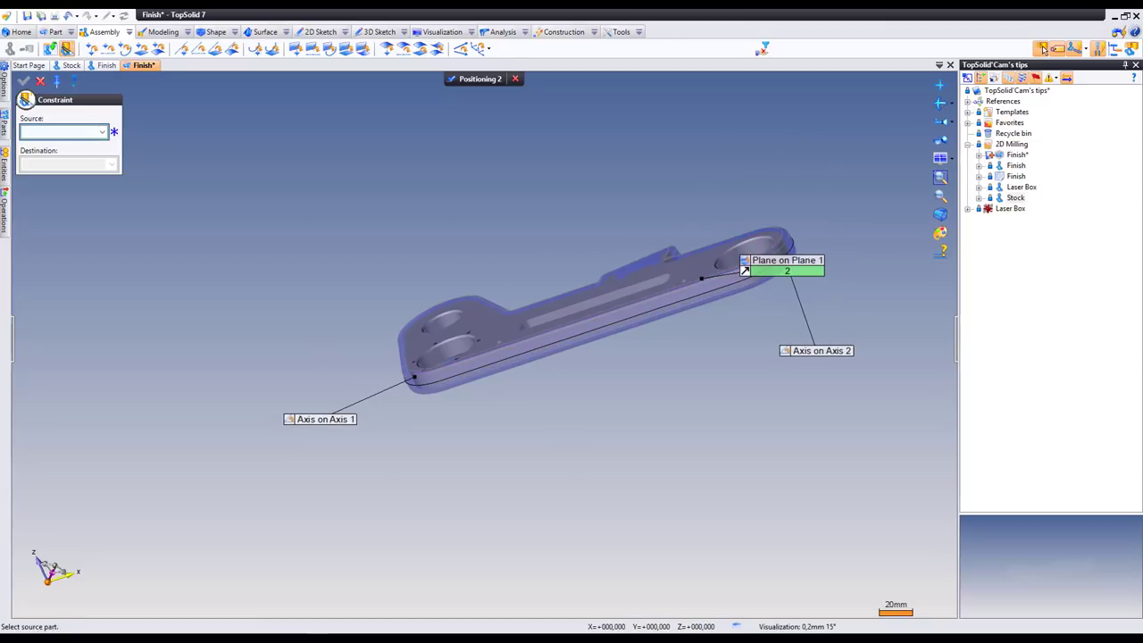
{"action": "right_click", "coordinate": [324, 283]}
{"action": "left_click", "coordinate": [330, 276]}
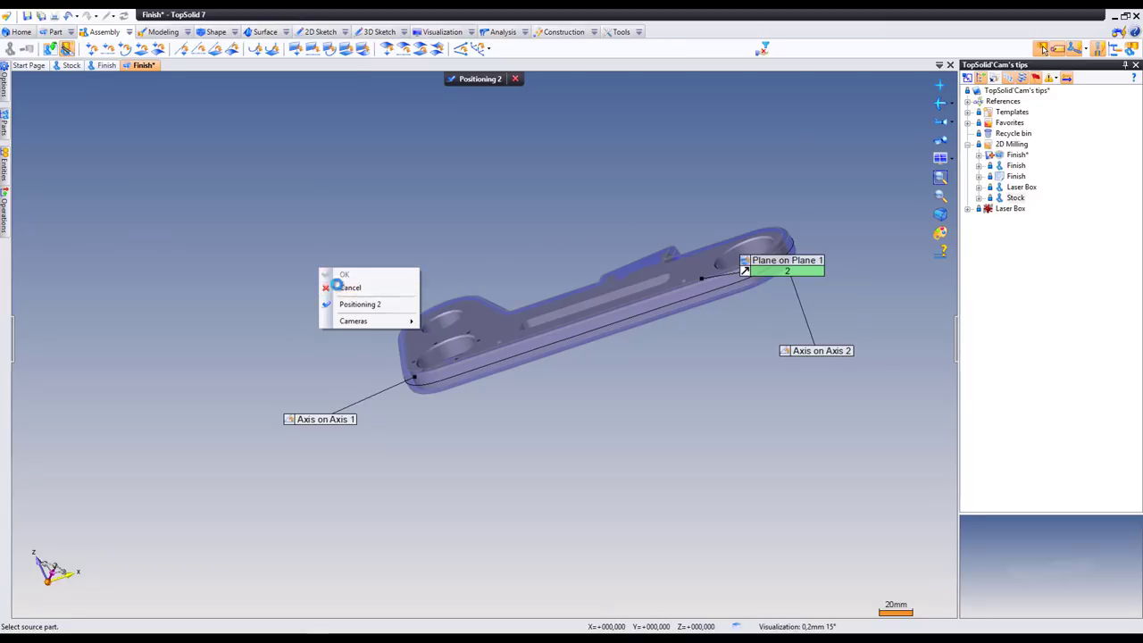
Step: Accept the stock positioning, then close the Finish* setup without saving
{"action": "right_click", "coordinate": [331, 279]}
{"action": "left_click", "coordinate": [342, 286]}
{"action": "mouse_move", "coordinate": [342, 290]}
{"action": "middle_mouse_down"}
{"action": "mouse_move", "coordinate": [438, 280]}
{"action": "mouse_move", "coordinate": [434, 256]}
{"action": "mouse_move", "coordinate": [412, 284]}
{"action": "middle_mouse_up"}
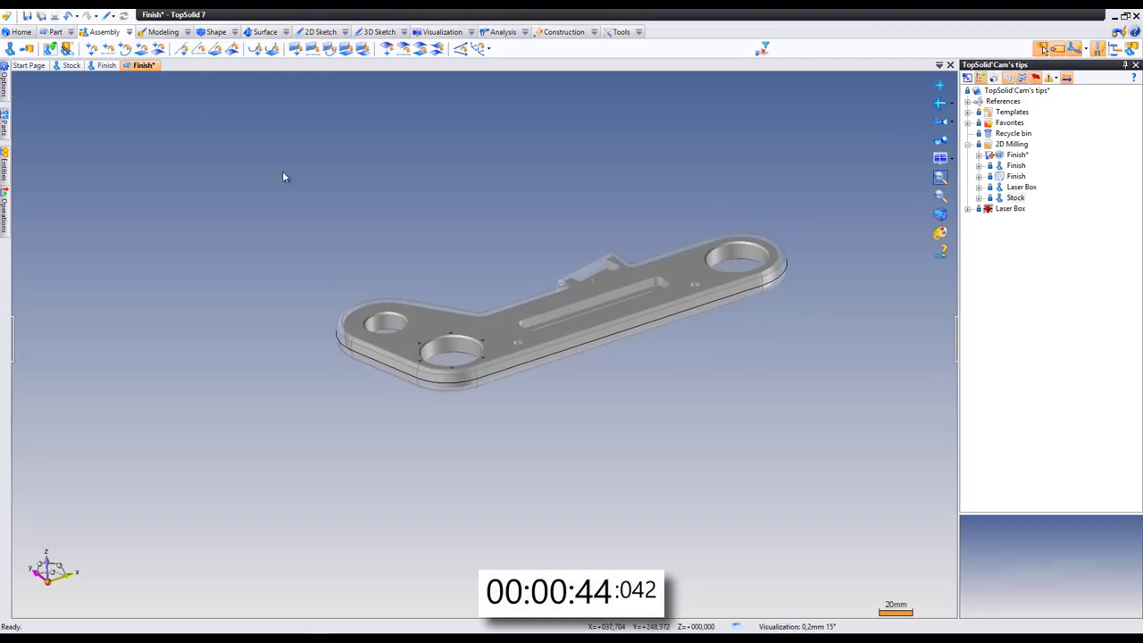
{"action": "left_click", "coordinate": [153, 68]}
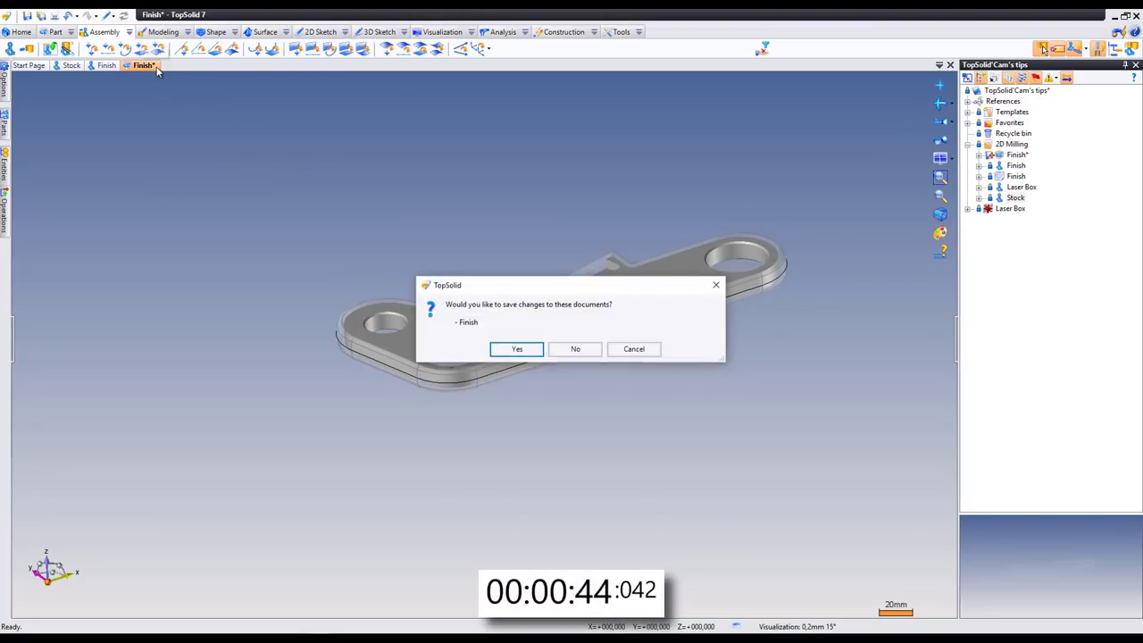
{"action": "left_click", "coordinate": [575, 349]}
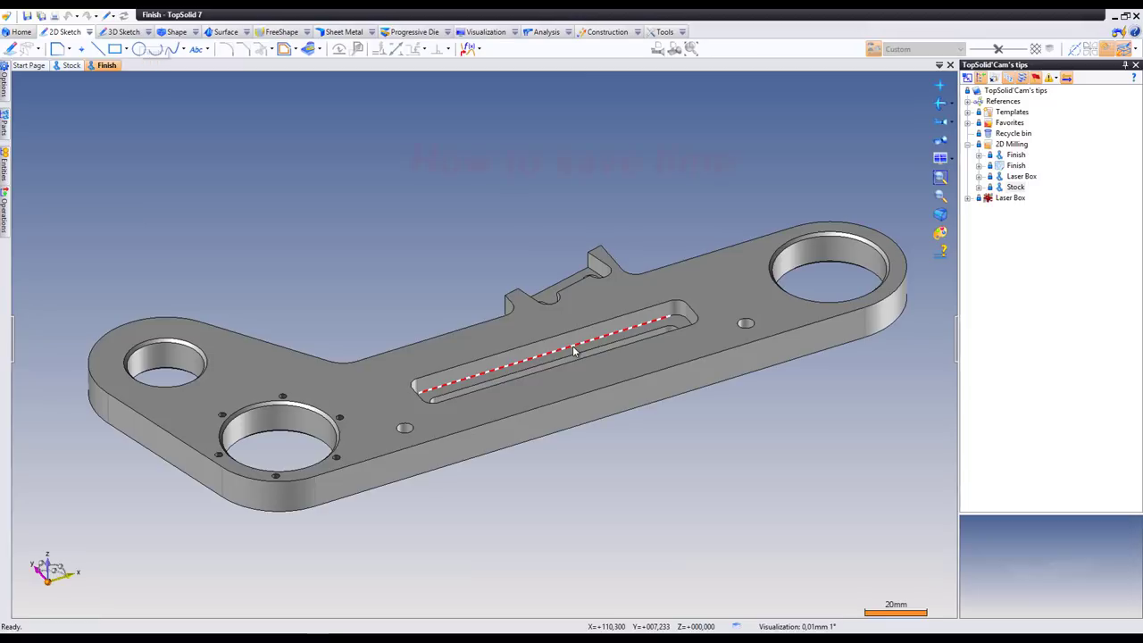
Step: Create a new Blank Template Machined Part Setup from Finish and drag the Stock part into it
{"action": "right_click", "coordinate": [107, 67]}
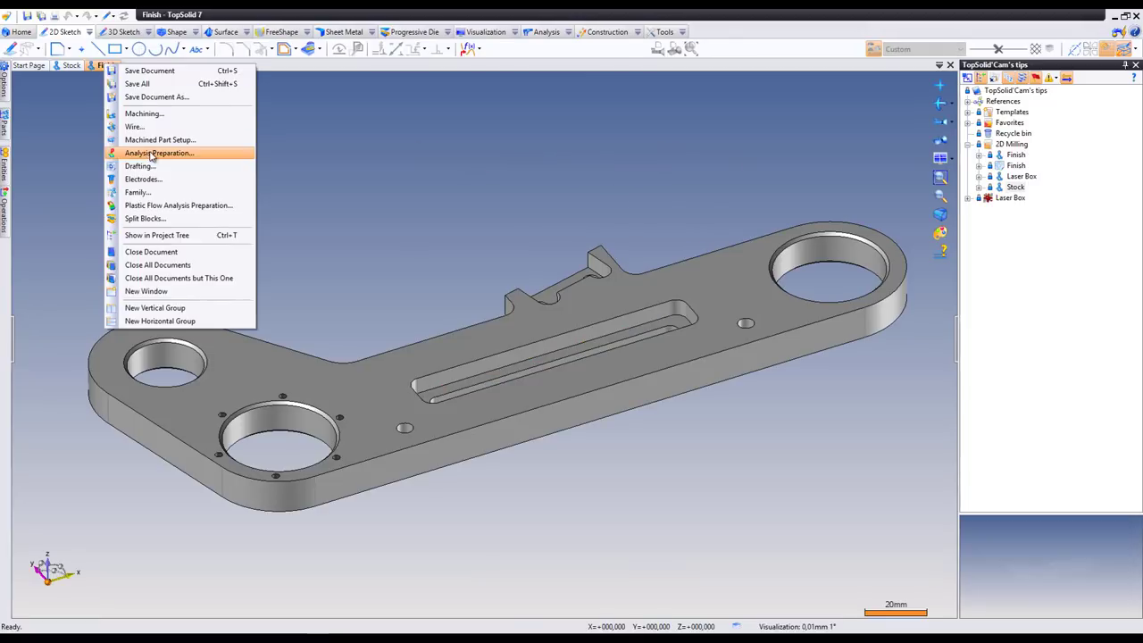
{"action": "left_click", "coordinate": [149, 140]}
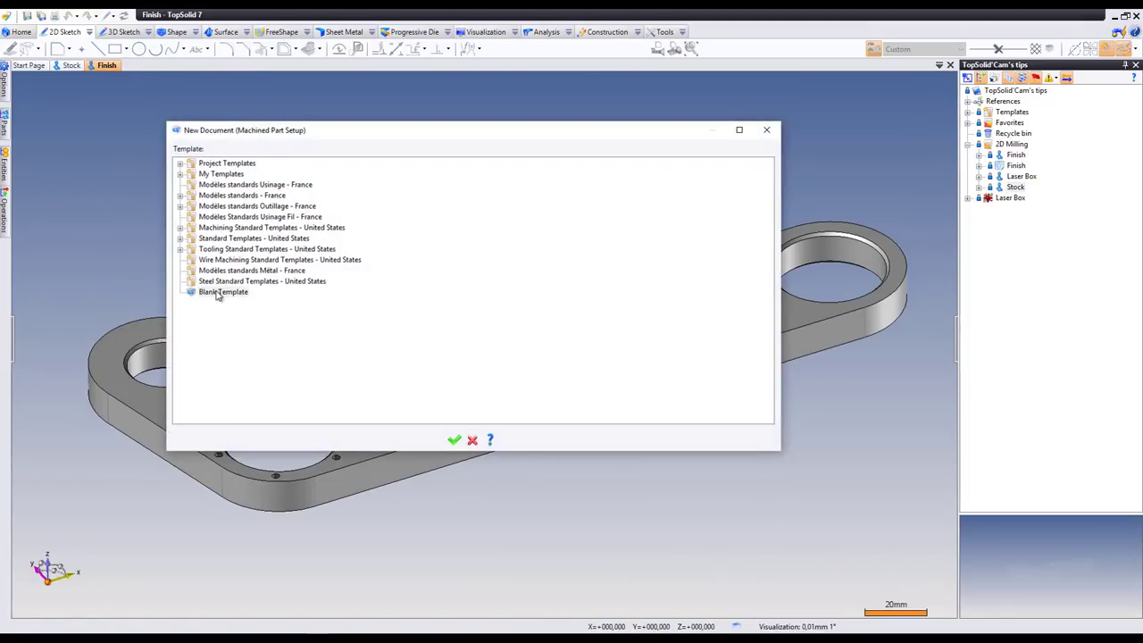
{"action": "double_click", "coordinate": [217, 292]}
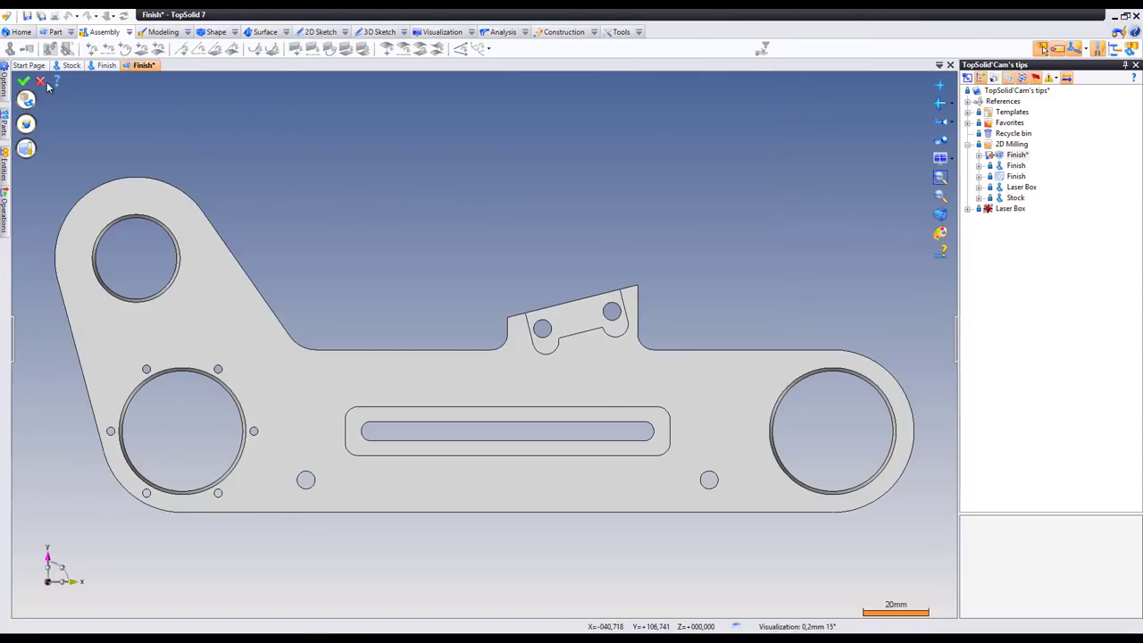
{"action": "left_click", "coordinate": [40, 81]}
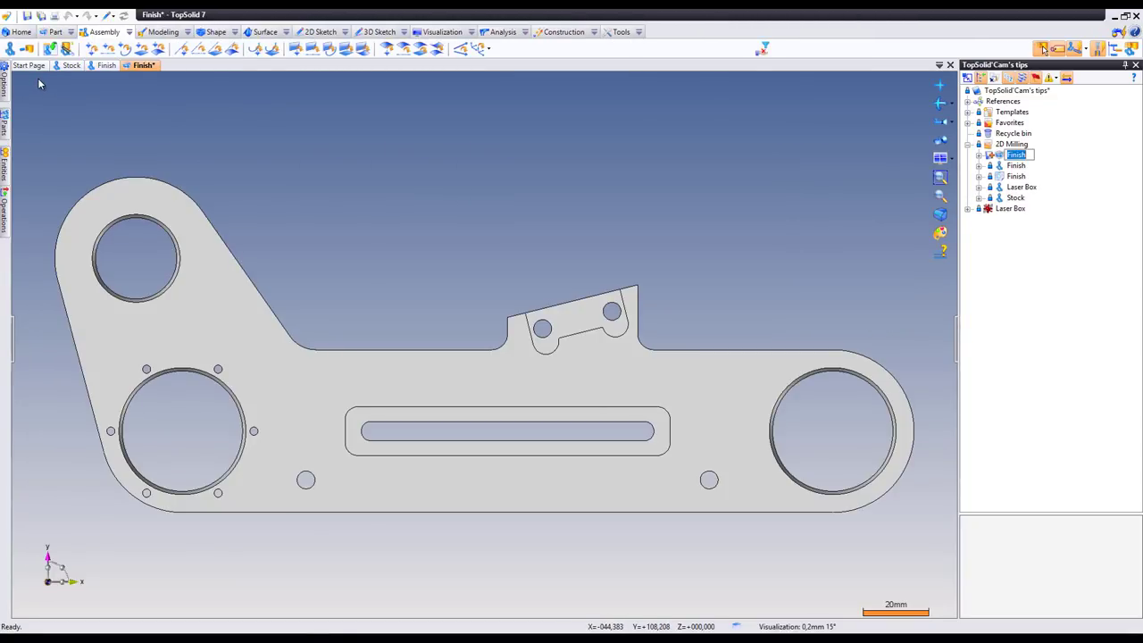
{"action": "left_click", "coordinate": [1015, 198]}
{"action": "left_click_drag", "start_coordinate": [1015, 197], "coordinate": [759, 215]}
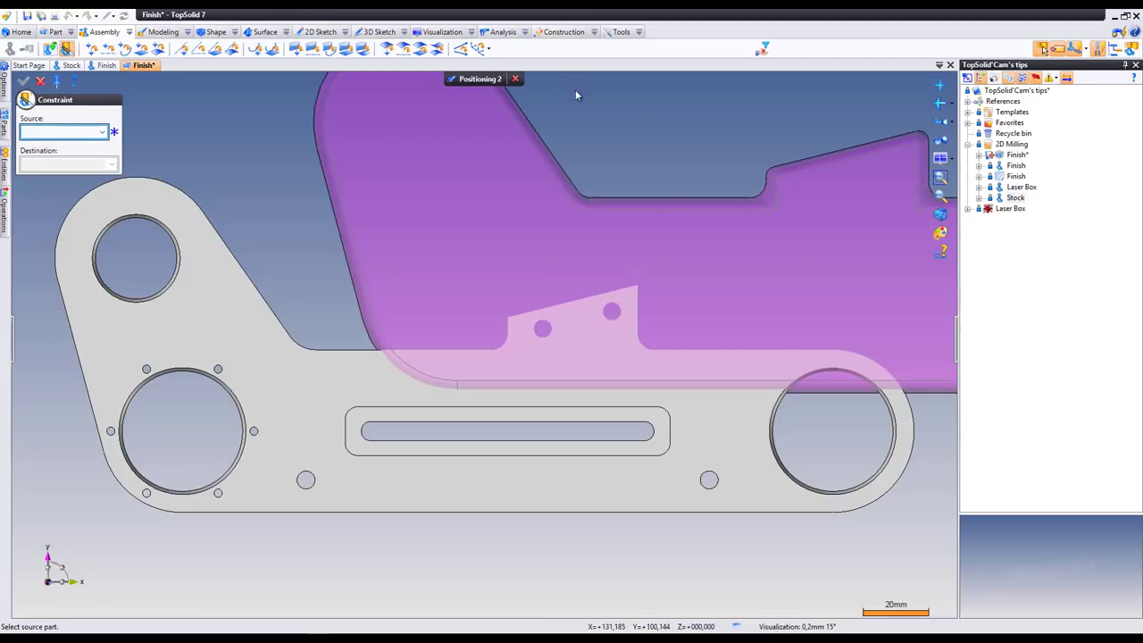
Step: Position the Stock with Frame on Frame, mapping the Stock frame to the Absolute Frame
{"action": "left_click", "coordinate": [482, 51]}
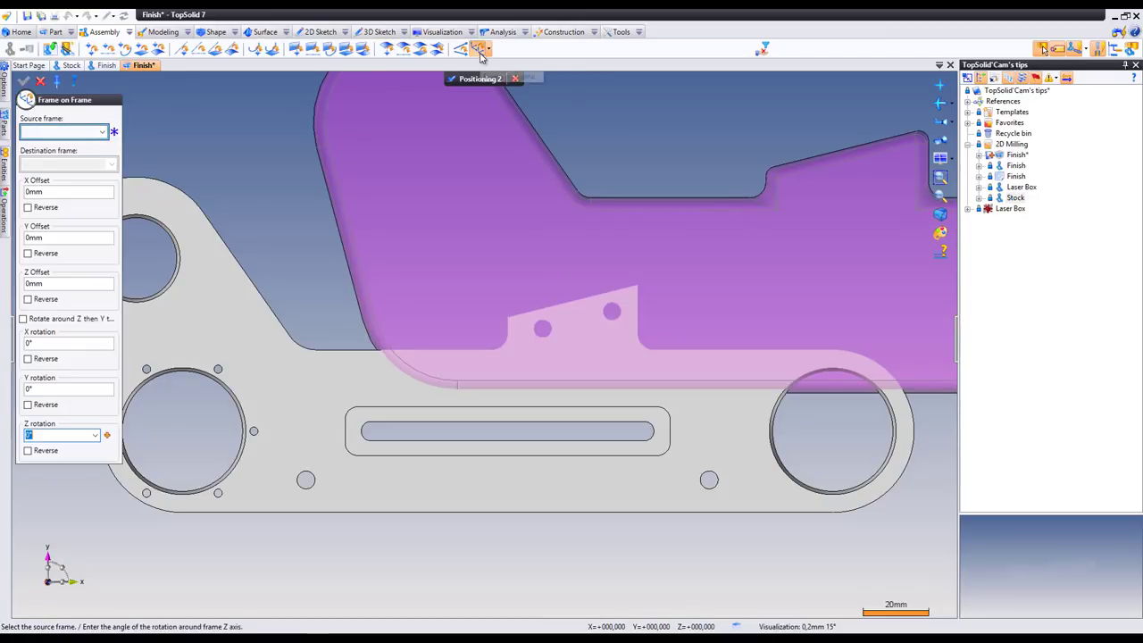
{"action": "left_click", "coordinate": [101, 132]}
{"action": "left_click", "coordinate": [62, 140]}
{"action": "left_click", "coordinate": [102, 164]}
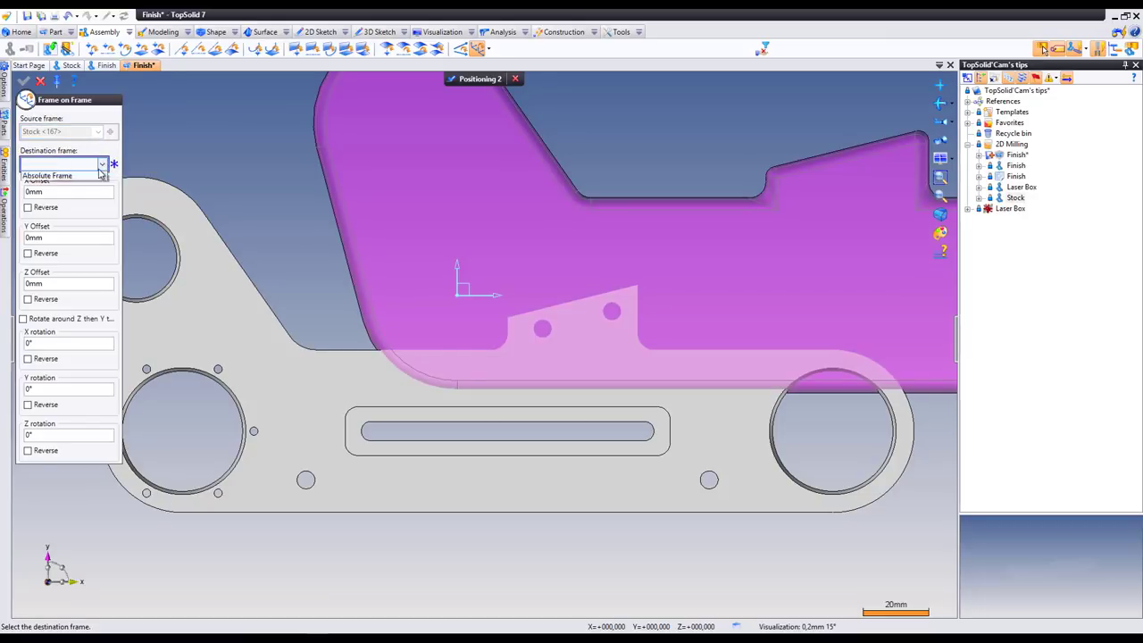
{"action": "left_click", "coordinate": [98, 175]}
{"action": "right_click", "coordinate": [276, 186]}
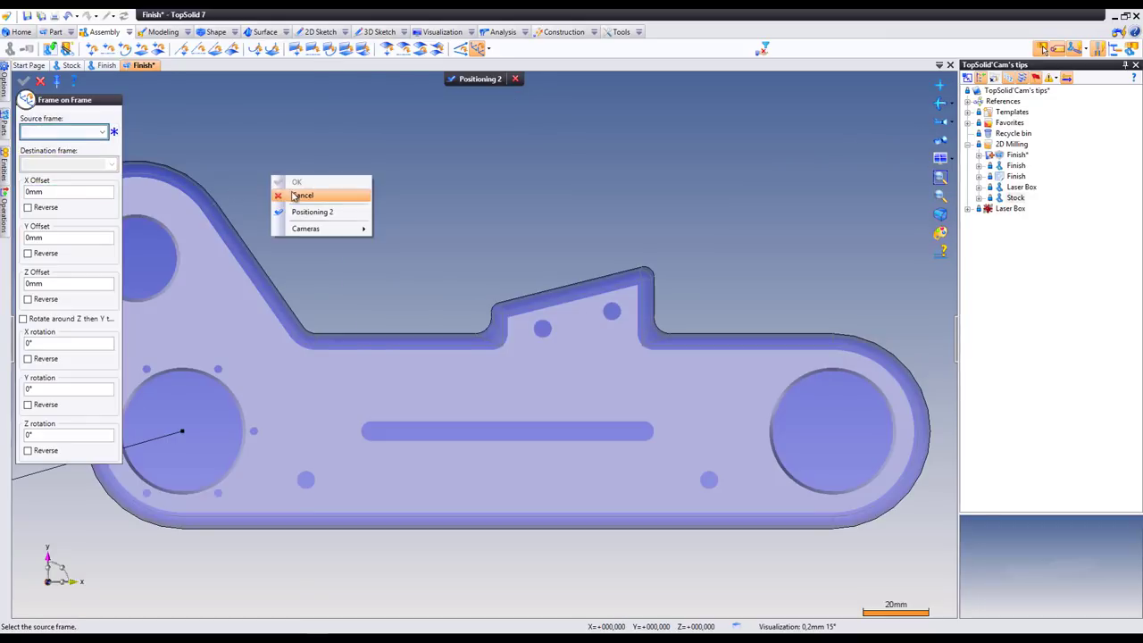
{"action": "left_click", "coordinate": [295, 195]}
{"action": "right_click", "coordinate": [427, 136]}
{"action": "left_click", "coordinate": [469, 140]}
{"action": "middle_click_drag", "start_coordinate": [498, 196], "coordinate": [470, 176]}
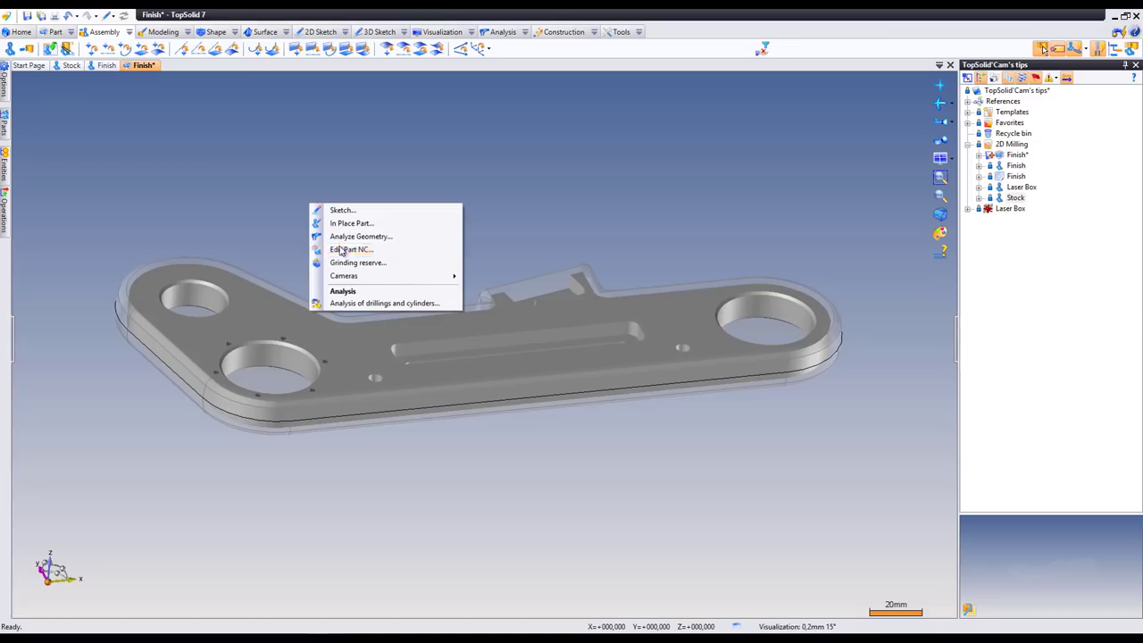
Step: In the part's finishes and stocks settings, set Stock Type to User stock and assign Stock <167>
{"action": "left_click", "coordinate": [339, 245]}
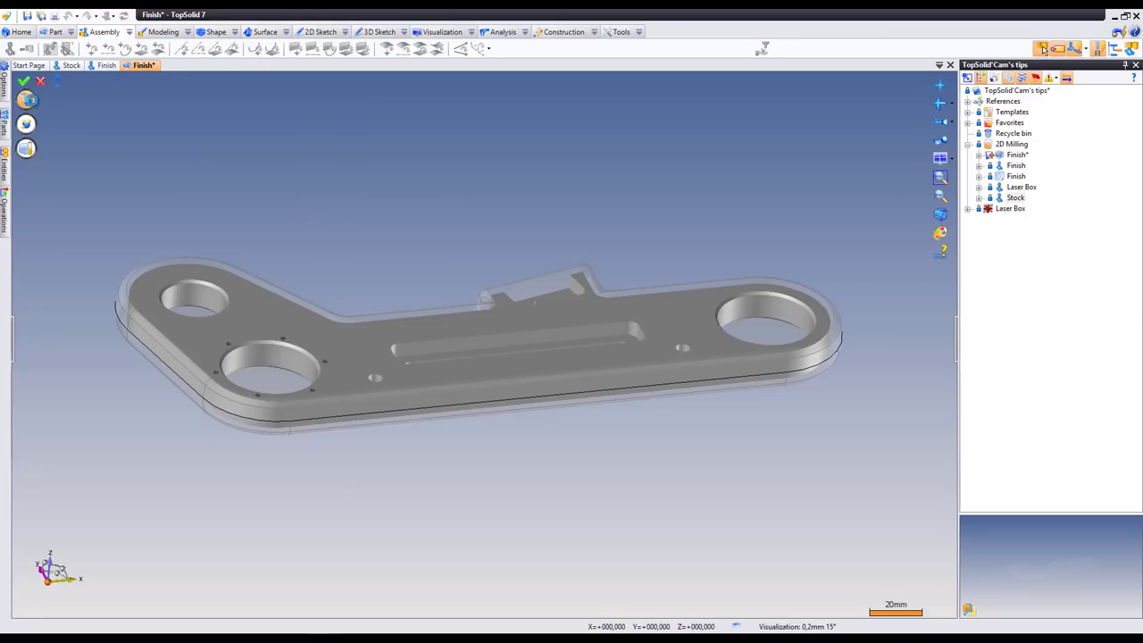
{"action": "left_click", "coordinate": [26, 99]}
{"action": "left_click", "coordinate": [108, 261]}
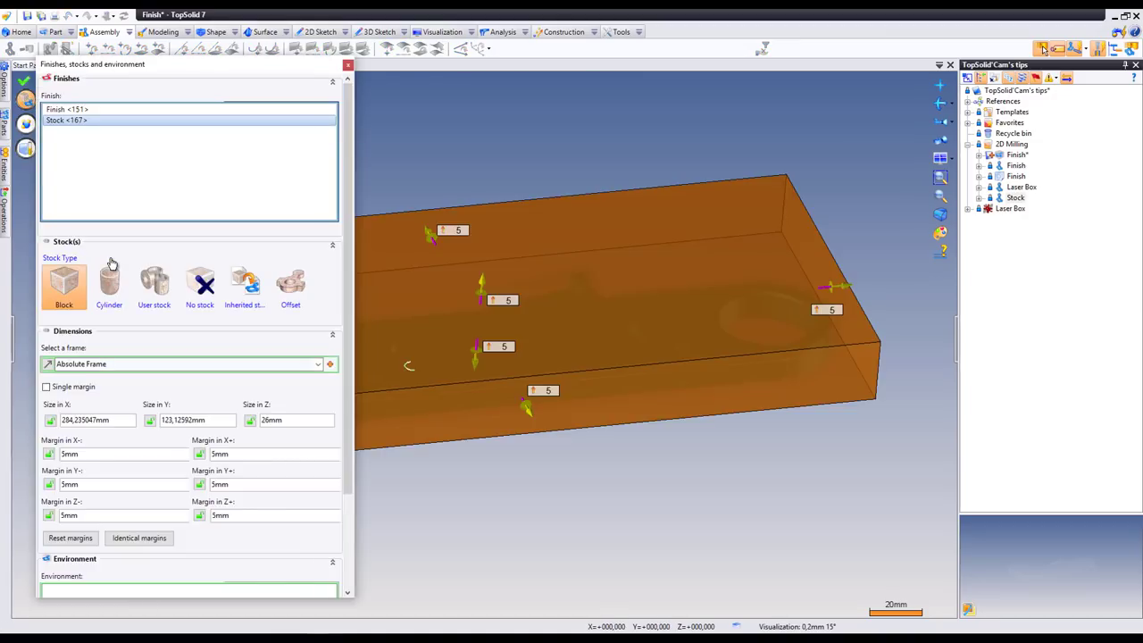
{"action": "left_click", "coordinate": [155, 284]}
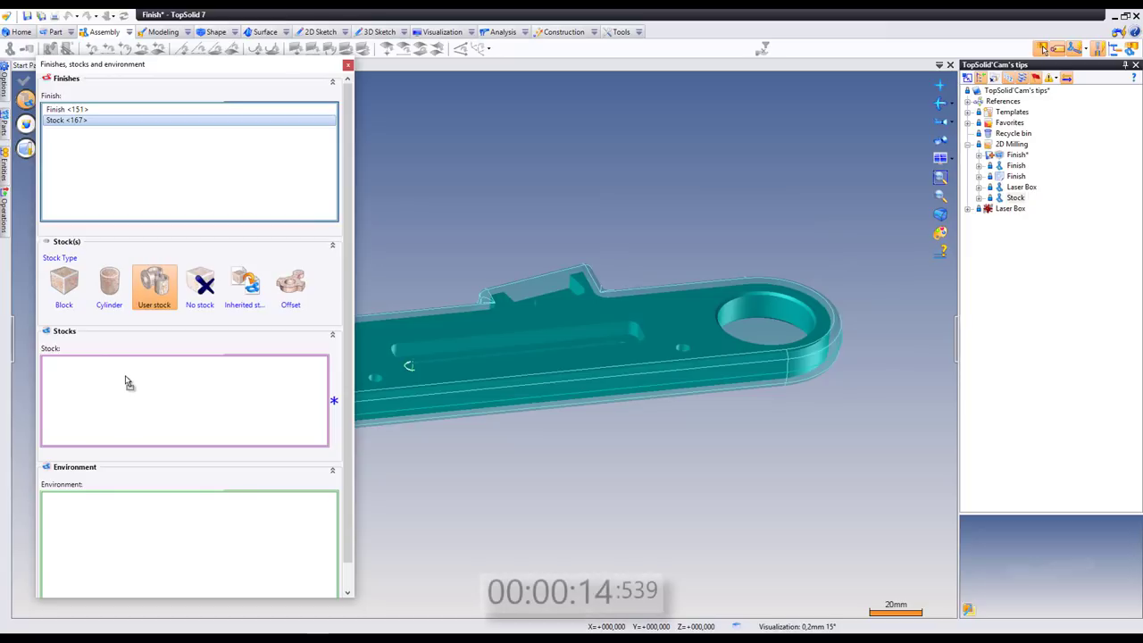
{"action": "left_click_drag", "start_coordinate": [142, 341], "coordinate": [125, 380]}
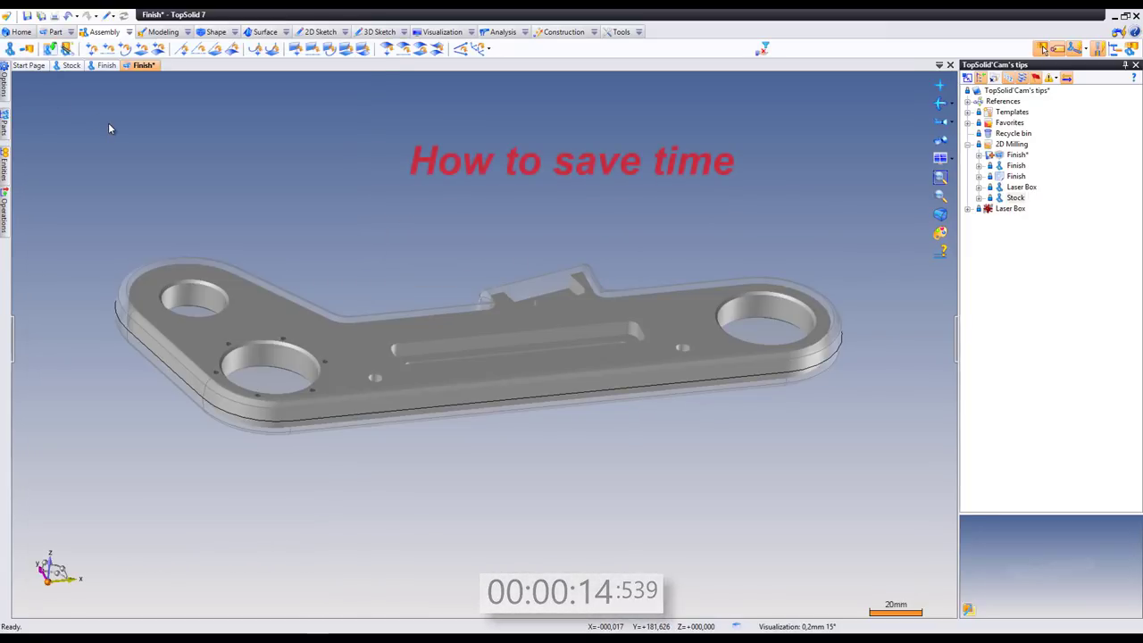
Step: Reopen Edit Part NC and switch the Stock Type to User stock again
{"action": "right_click", "coordinate": [109, 130]}
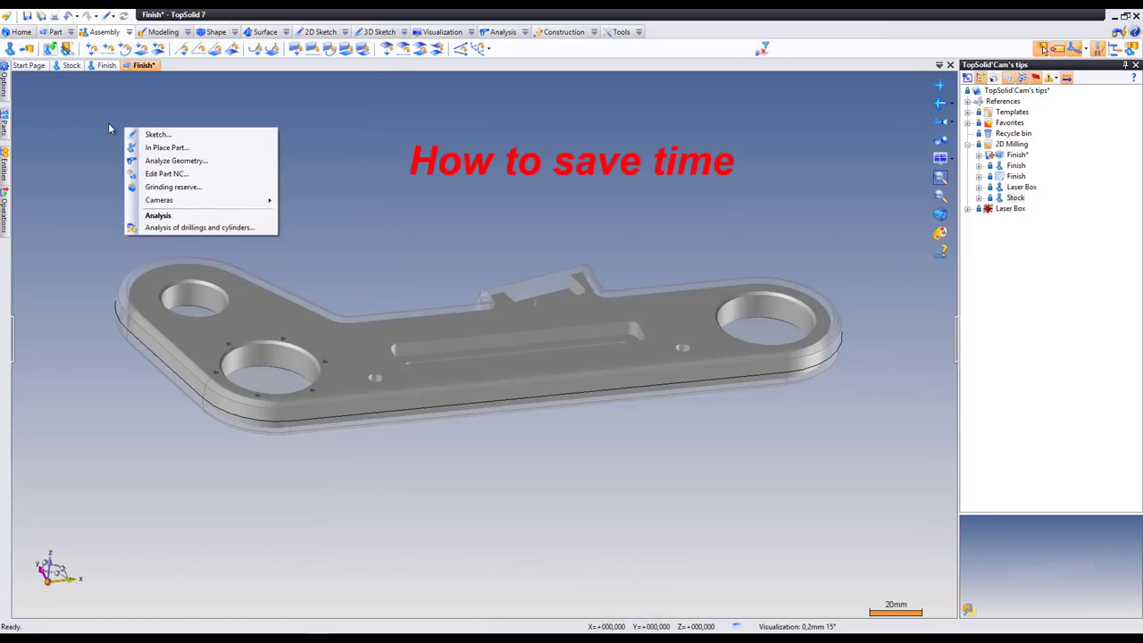
{"action": "left_click", "coordinate": [160, 173]}
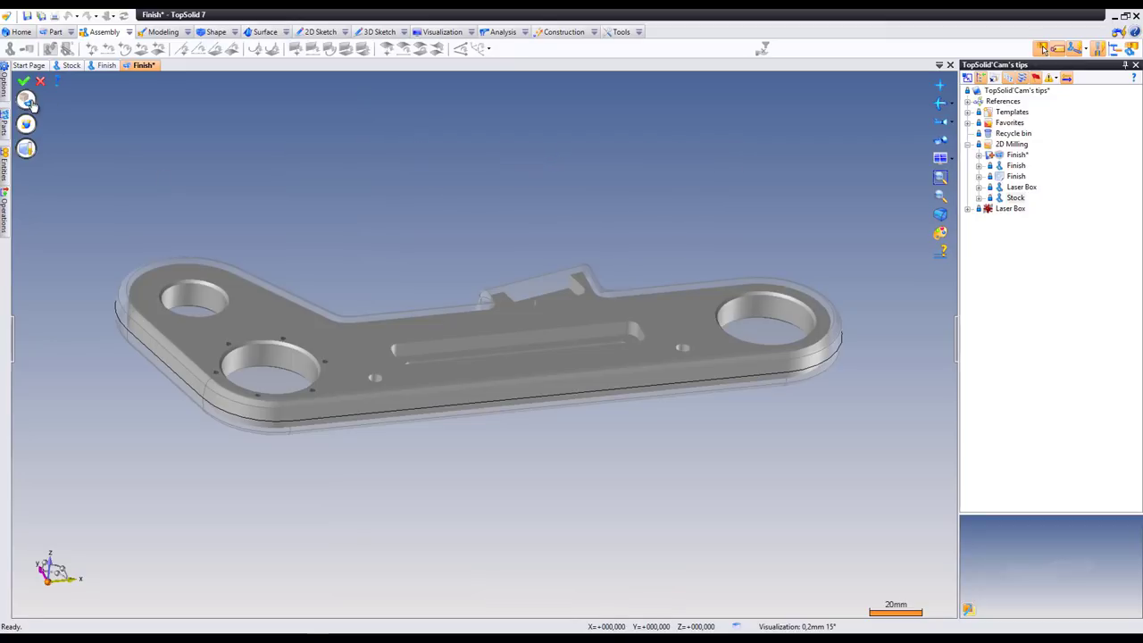
{"action": "left_click", "coordinate": [26, 101]}
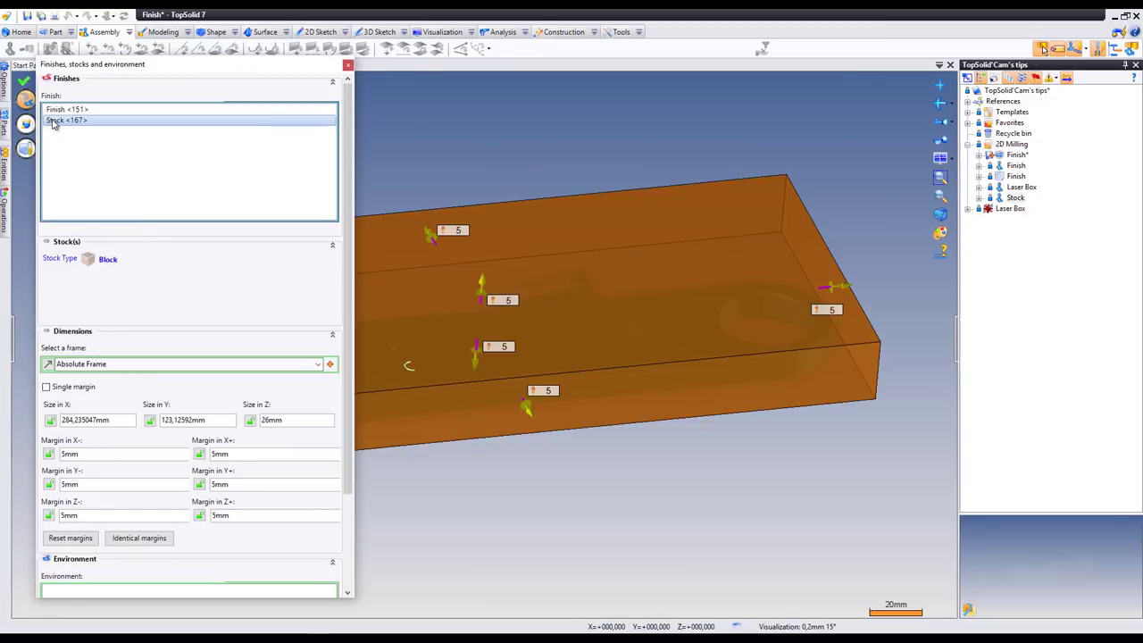
{"action": "left_click", "coordinate": [101, 260]}
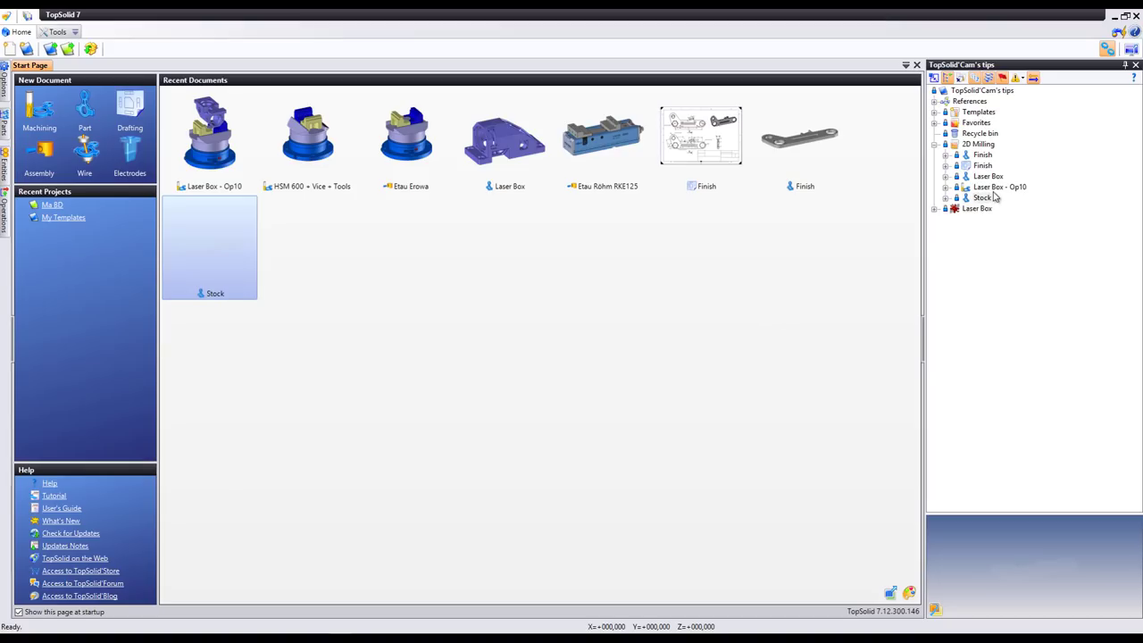
Step: Open Laser Box - Op10, create a new Machining document in 2D Milling from a machine template, and select it for renaming
{"action": "double_click", "coordinate": [992, 190]}
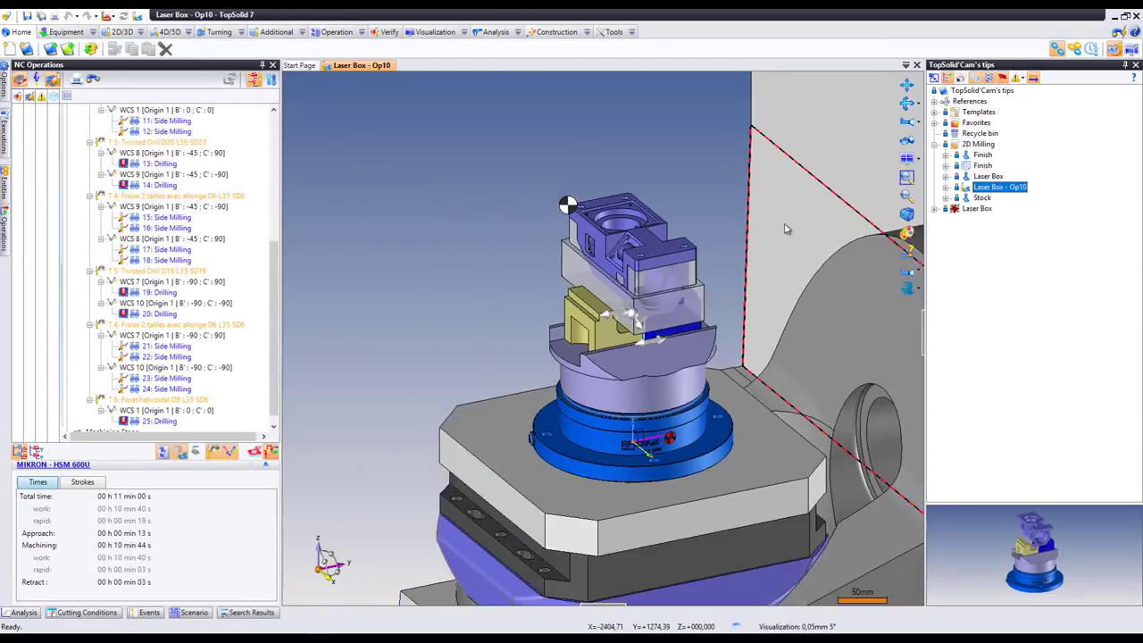
{"action": "left_click", "coordinate": [982, 145]}
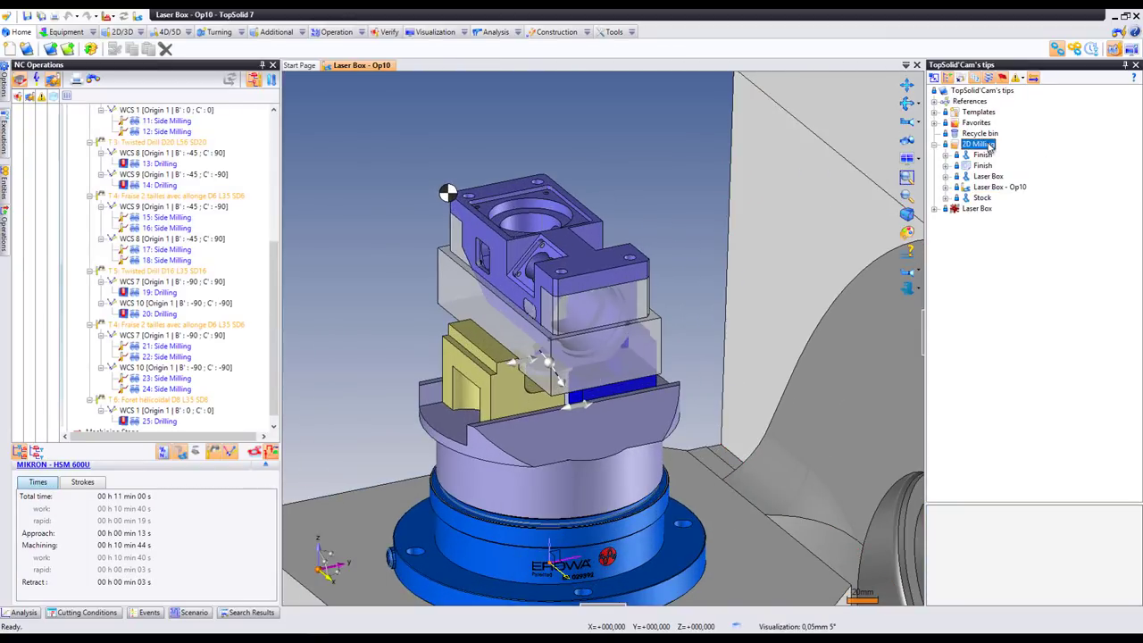
{"action": "right_click", "coordinate": [986, 144]}
{"action": "left_click", "coordinate": [1018, 176]}
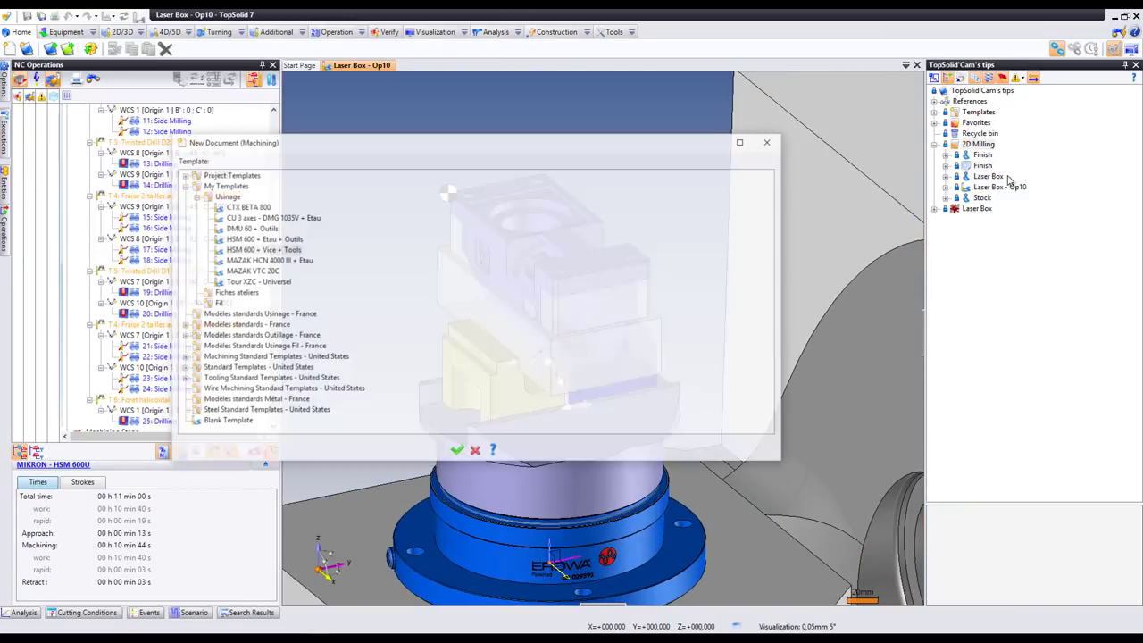
{"action": "double_click", "coordinate": [277, 252]}
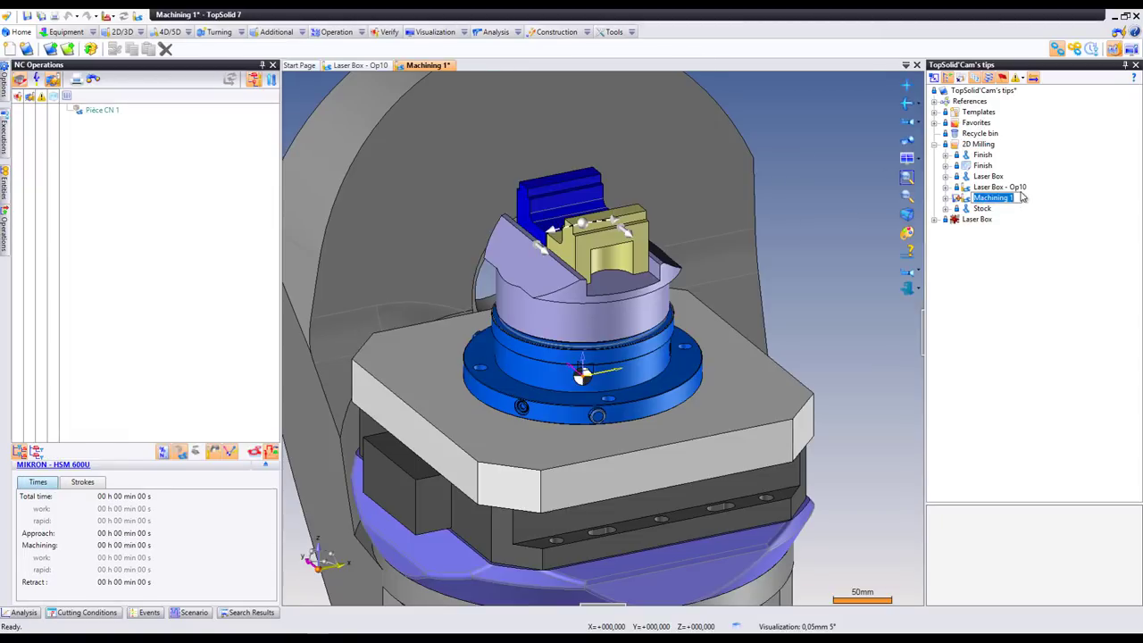
{"action": "left_click", "coordinate": [1025, 188]}
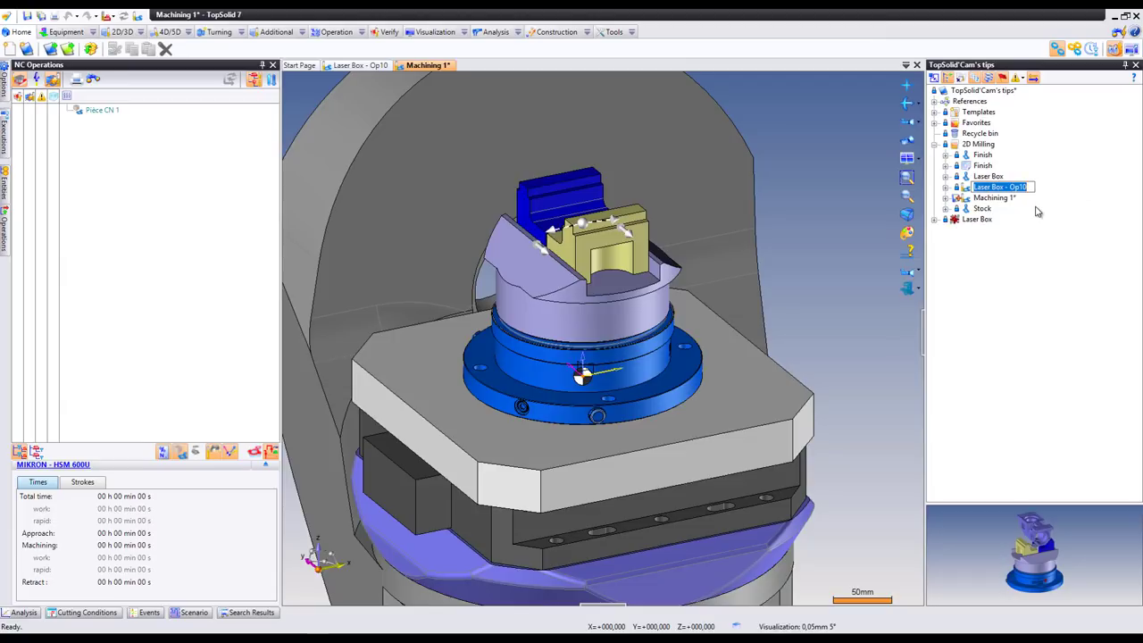
{"action": "left_click", "coordinate": [1016, 198]}
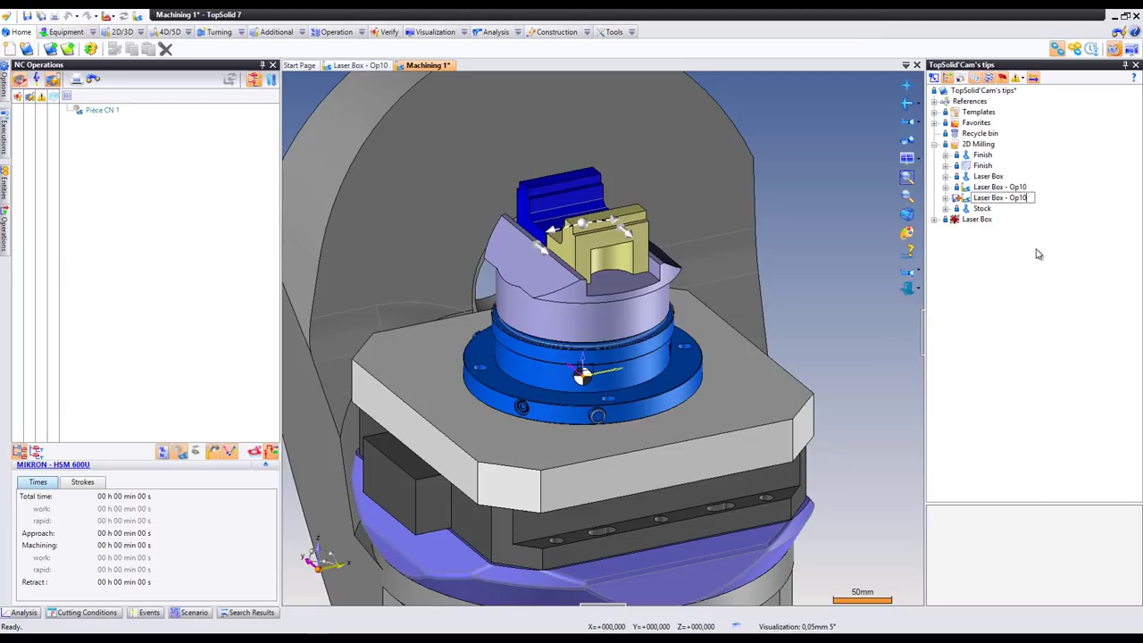
Step: Rename the new document to Laser Box - Op20 and save it
{"action": "type", "text": "20"}
{"action": "key", "text": "Return"}
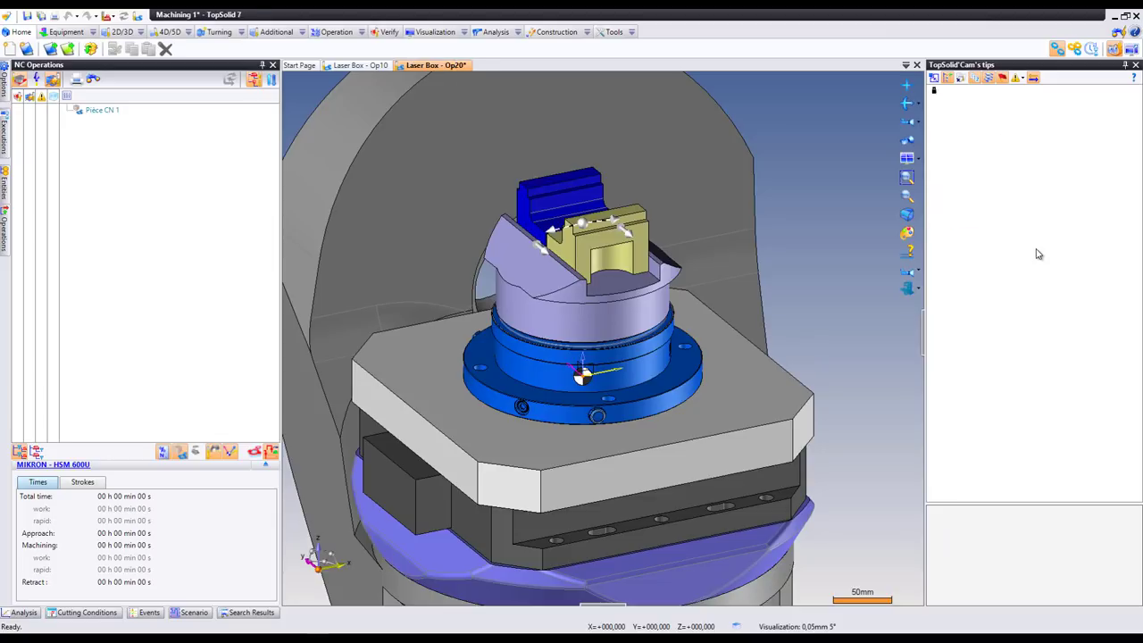
{"action": "key", "text": "ctrl+s"}
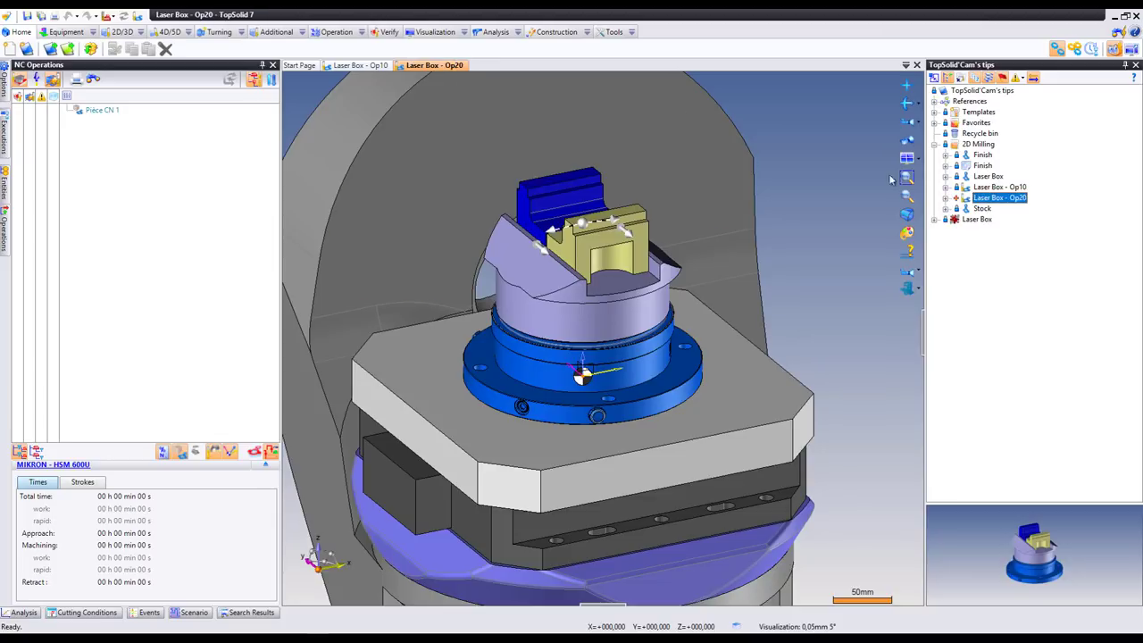
Step: From Laser Box - Op10, reposition the machined part into the existing Laser Box - Op20 document
{"action": "left_click", "coordinate": [355, 67]}
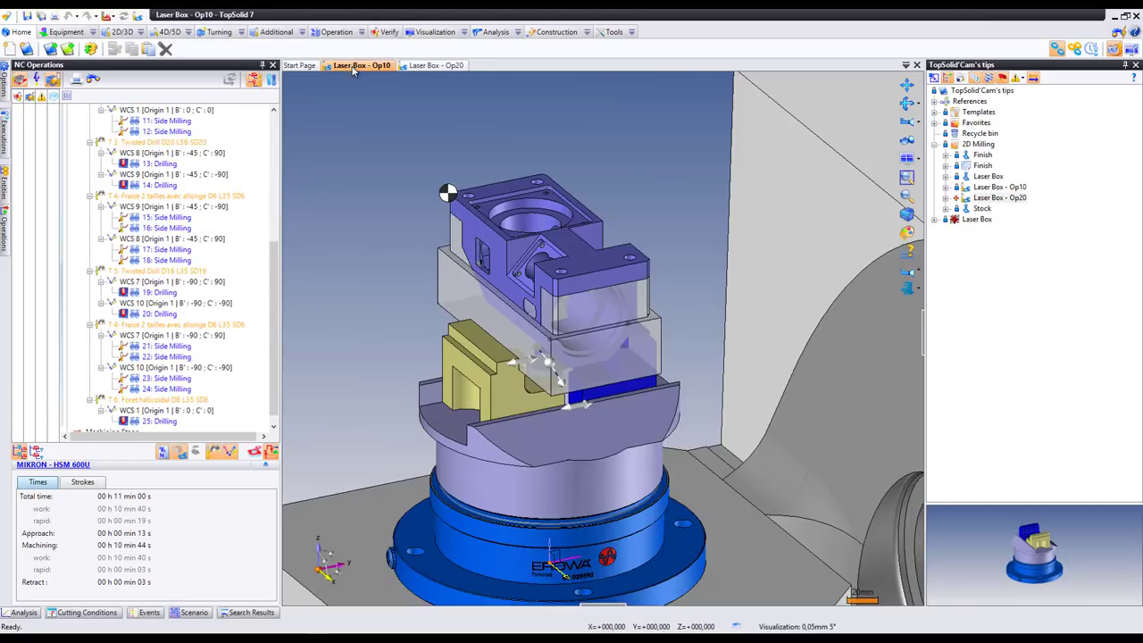
{"action": "left_click", "coordinate": [273, 33]}
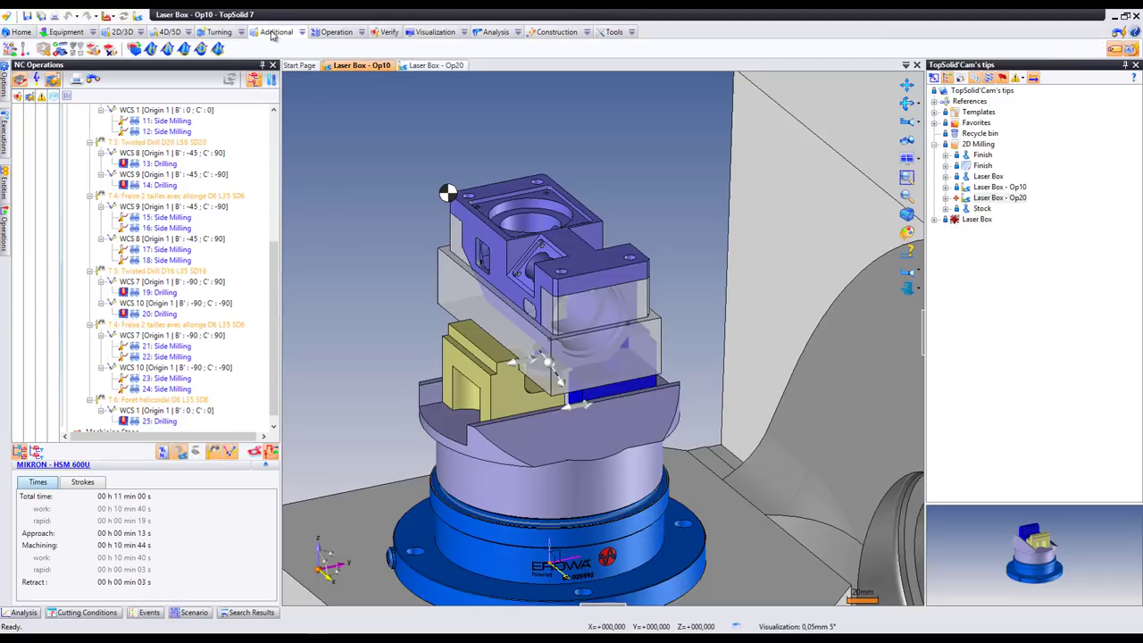
{"action": "left_click", "coordinate": [94, 49]}
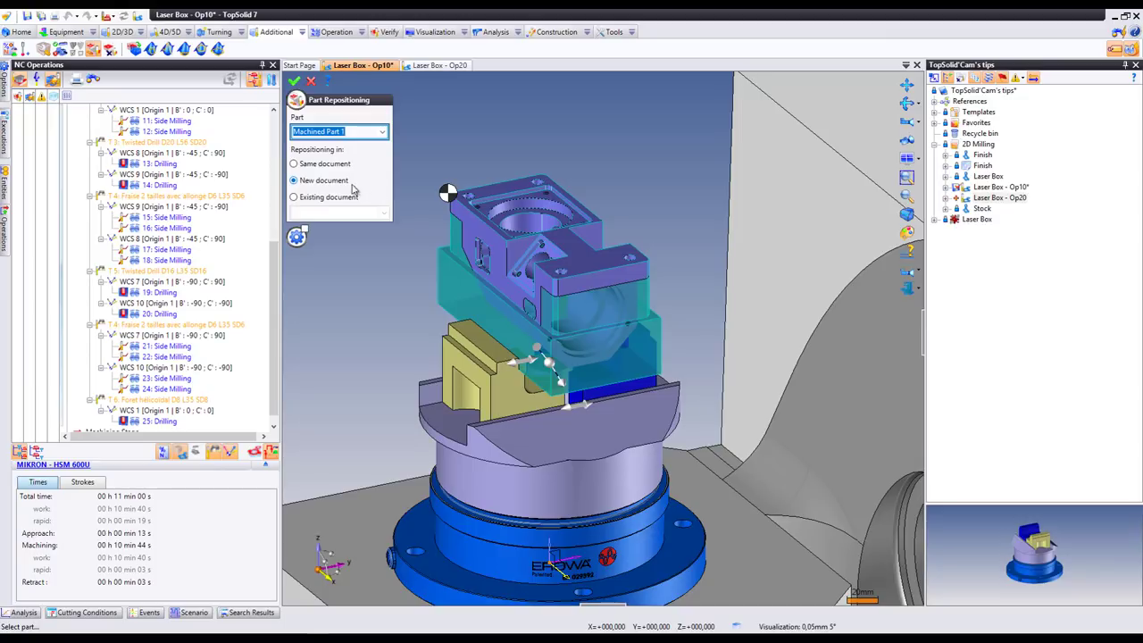
{"action": "left_click", "coordinate": [338, 200]}
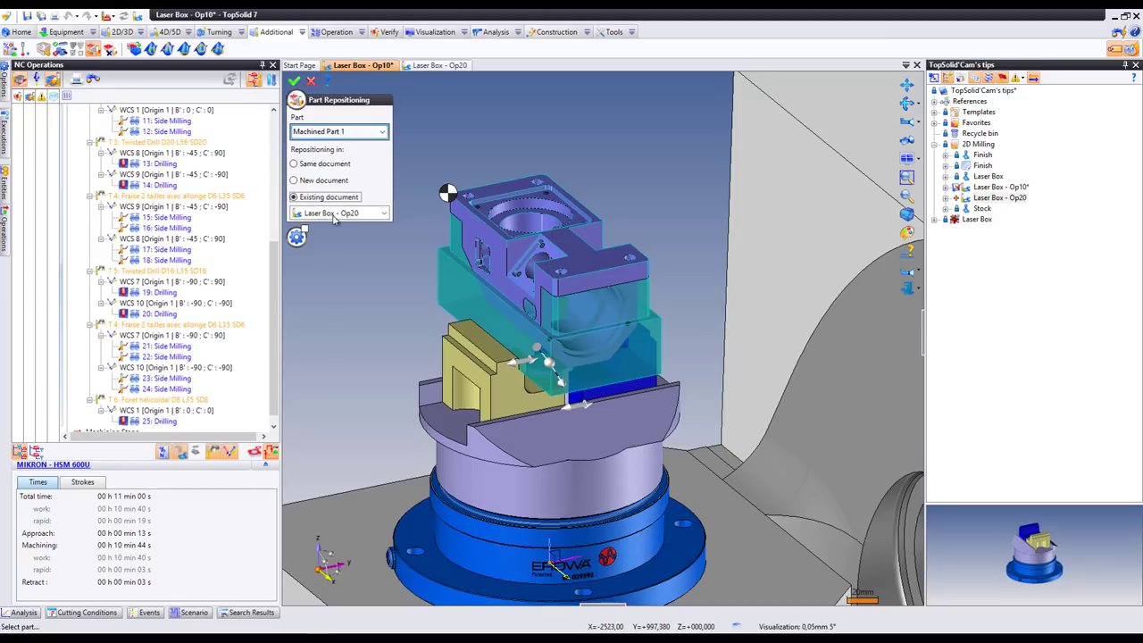
{"action": "left_click", "coordinate": [301, 82]}
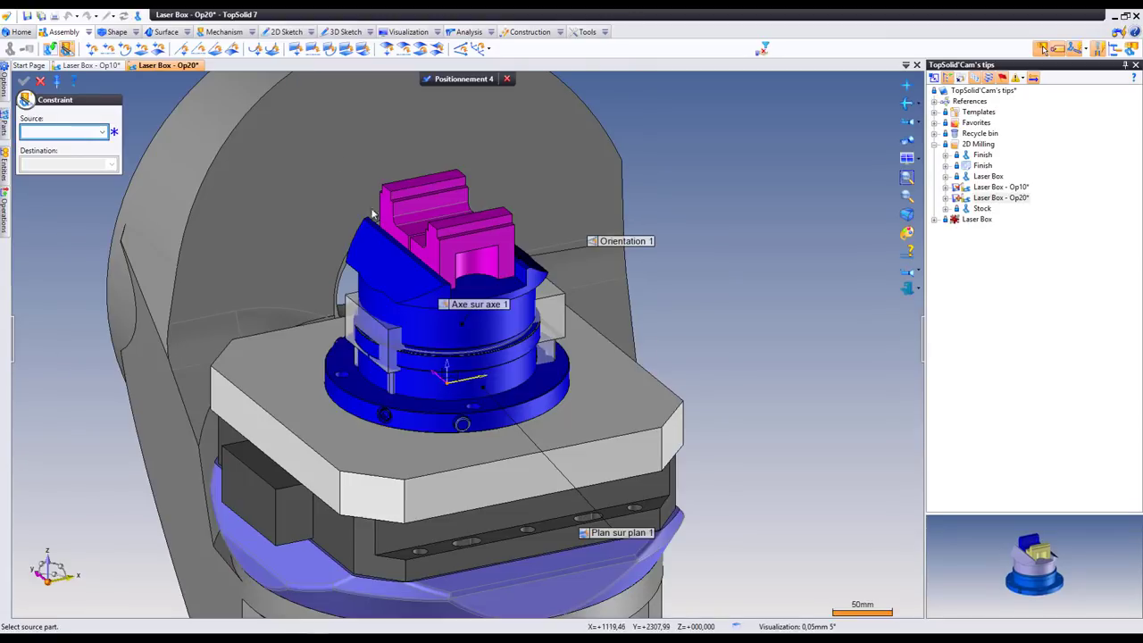
Step: Seat a machined part face onto the vise with a Plane on Plane constraint
{"action": "scroll", "coordinate": [582, 292], "scroll_direction": "down", "scroll_amount": 2}
{"action": "scroll", "coordinate": [660, 204], "scroll_direction": "up", "scroll_amount": 2}
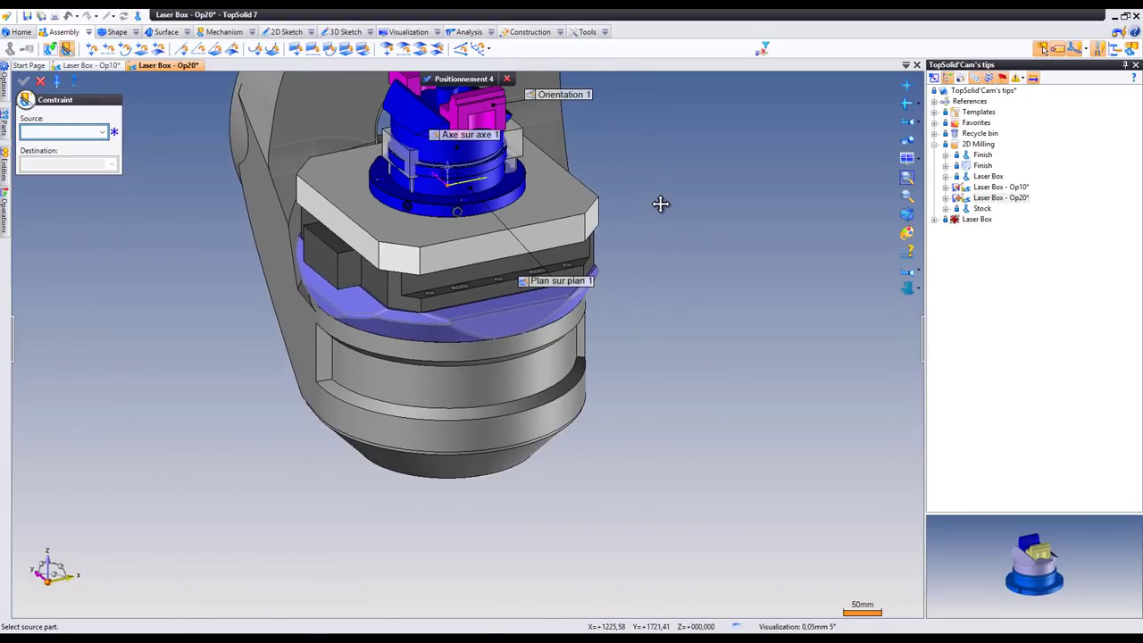
{"action": "scroll", "coordinate": [662, 302], "scroll_direction": "down", "scroll_amount": 2}
{"action": "scroll", "coordinate": [663, 308], "scroll_direction": "down", "scroll_amount": 1}
{"action": "scroll", "coordinate": [581, 259], "scroll_direction": "up", "scroll_amount": 3}
{"action": "scroll", "coordinate": [581, 259], "scroll_direction": "up", "scroll_amount": 3}
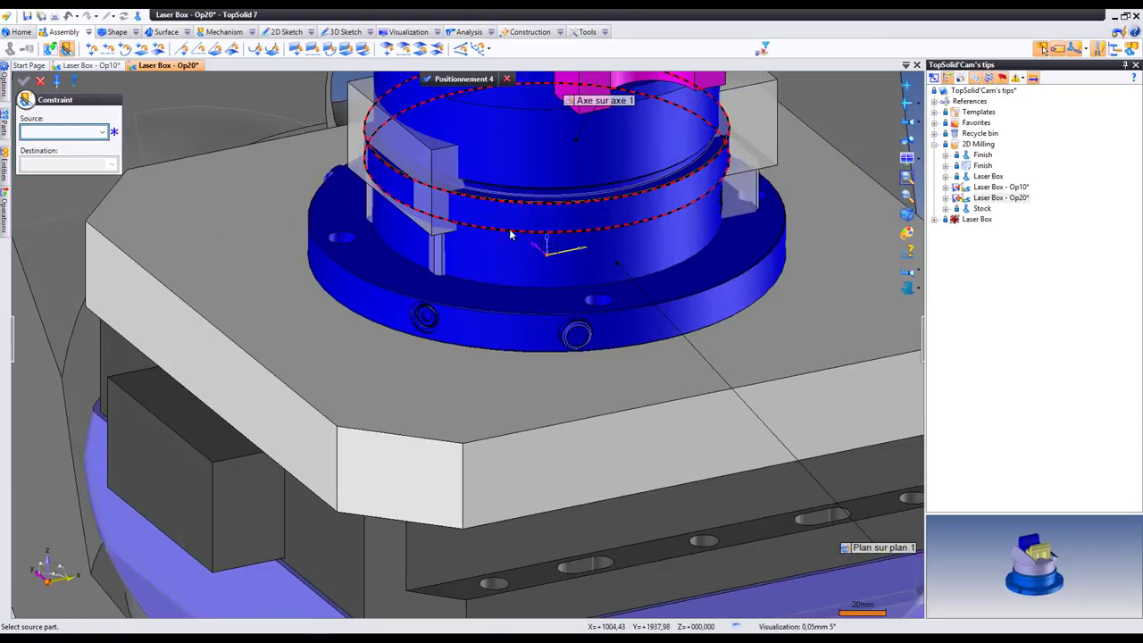
{"action": "scroll", "coordinate": [518, 242], "scroll_direction": "down", "scroll_amount": 1}
{"action": "scroll", "coordinate": [505, 493], "scroll_direction": "down", "scroll_amount": 1}
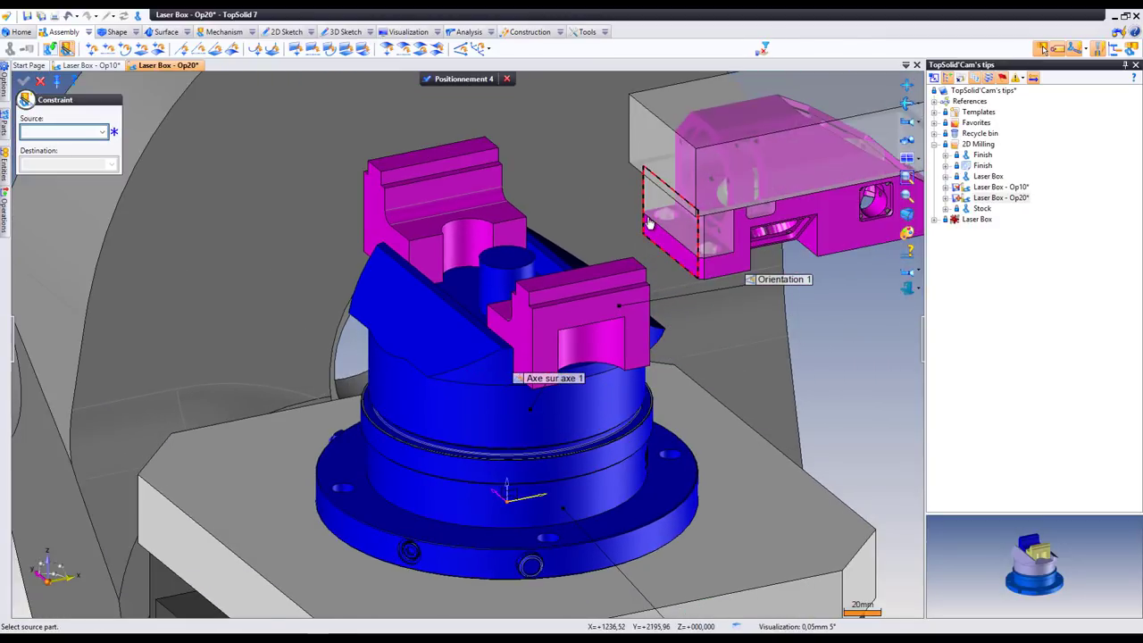
{"action": "scroll", "coordinate": [649, 225], "scroll_direction": "up", "scroll_amount": 2}
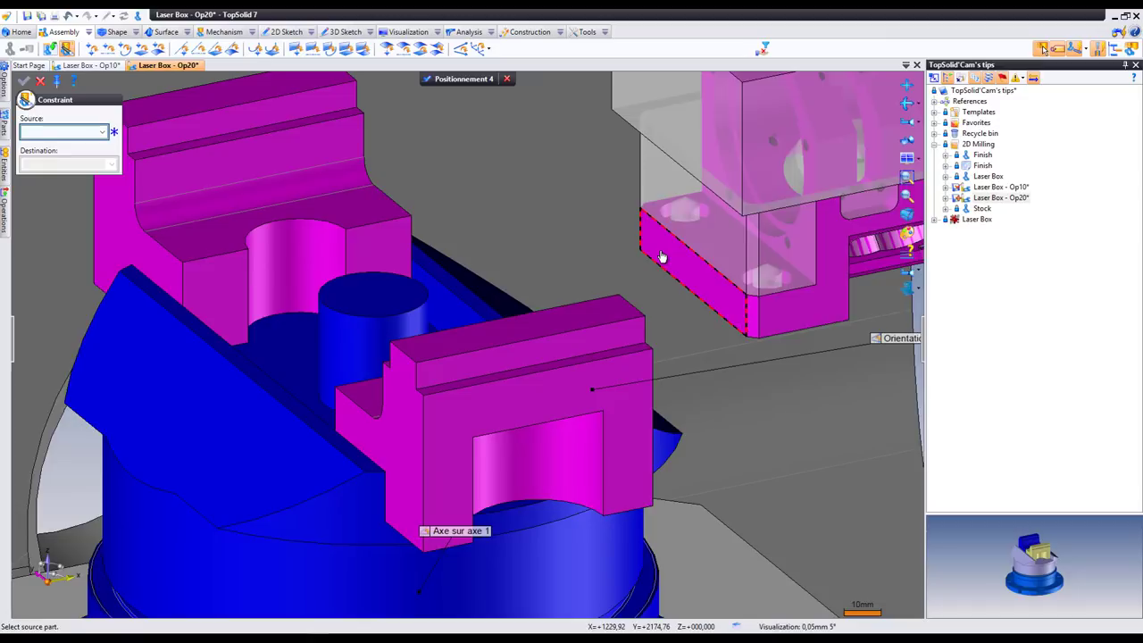
{"action": "left_click", "coordinate": [661, 257]}
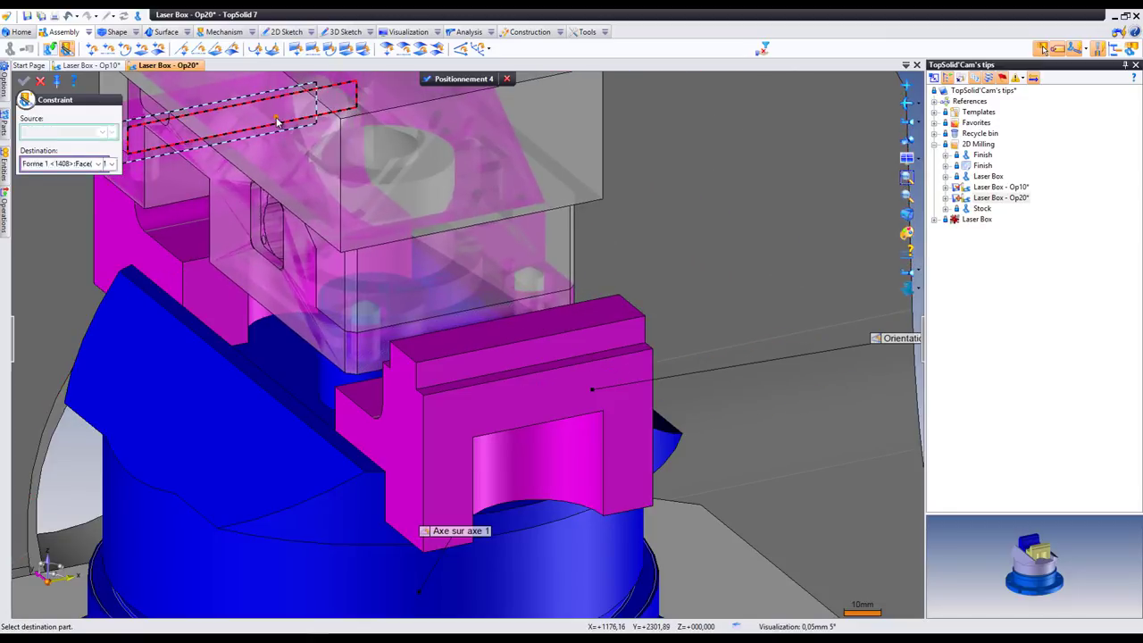
{"action": "left_click", "coordinate": [276, 122]}
Step: Press another part face against the vise jaw, then flip the part and lift it
{"action": "scroll", "coordinate": [402, 343], "scroll_direction": "up", "scroll_amount": 2}
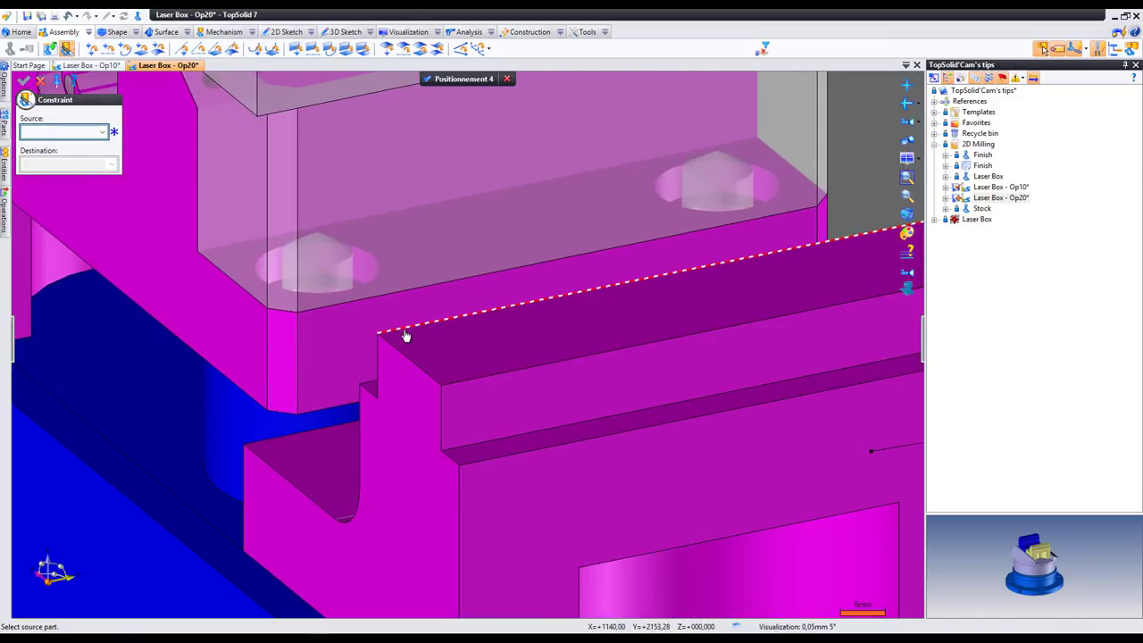
{"action": "scroll", "coordinate": [404, 336], "scroll_direction": "down", "scroll_amount": 1}
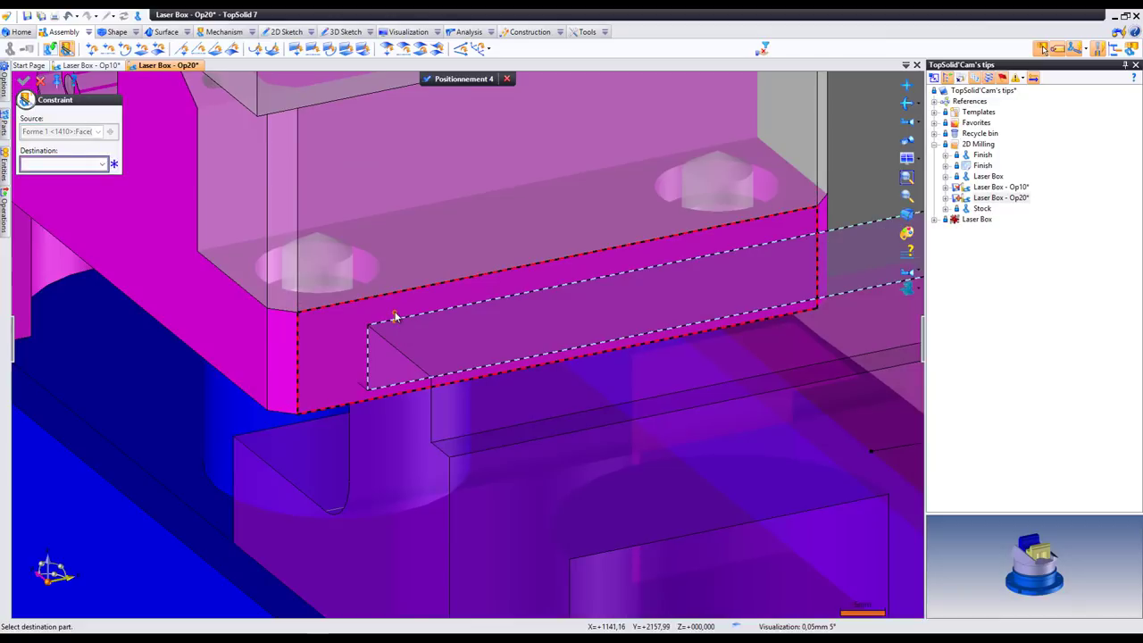
{"action": "scroll", "coordinate": [395, 318], "scroll_direction": "down", "scroll_amount": 1}
{"action": "scroll", "coordinate": [411, 326], "scroll_direction": "down", "scroll_amount": 1}
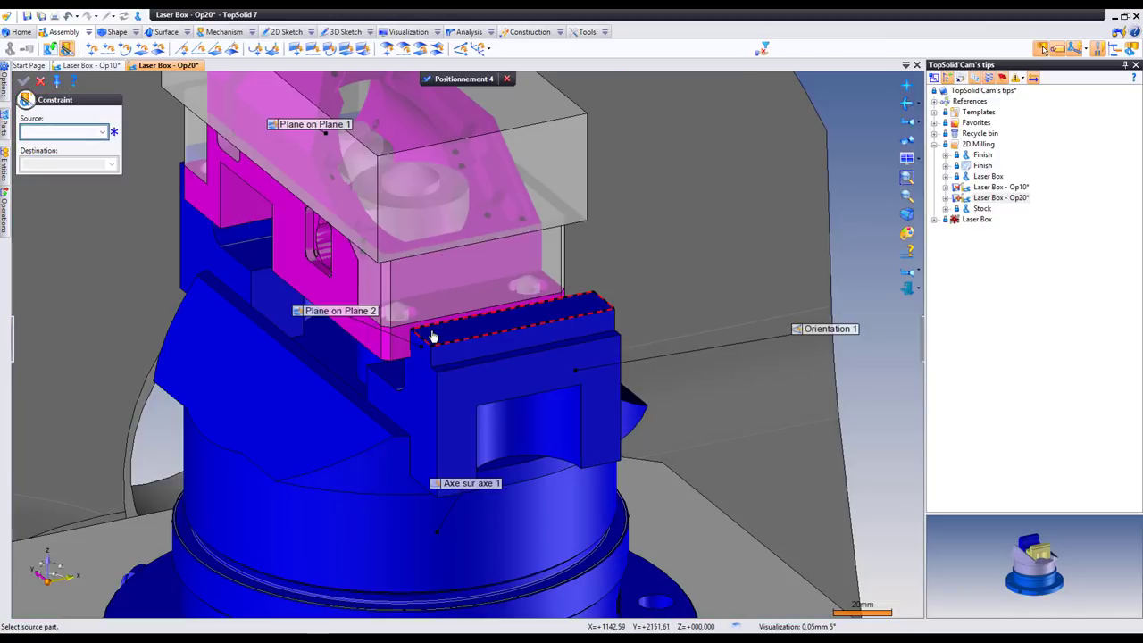
{"action": "left_click", "coordinate": [364, 347]}
{"action": "left_click", "coordinate": [422, 379]}
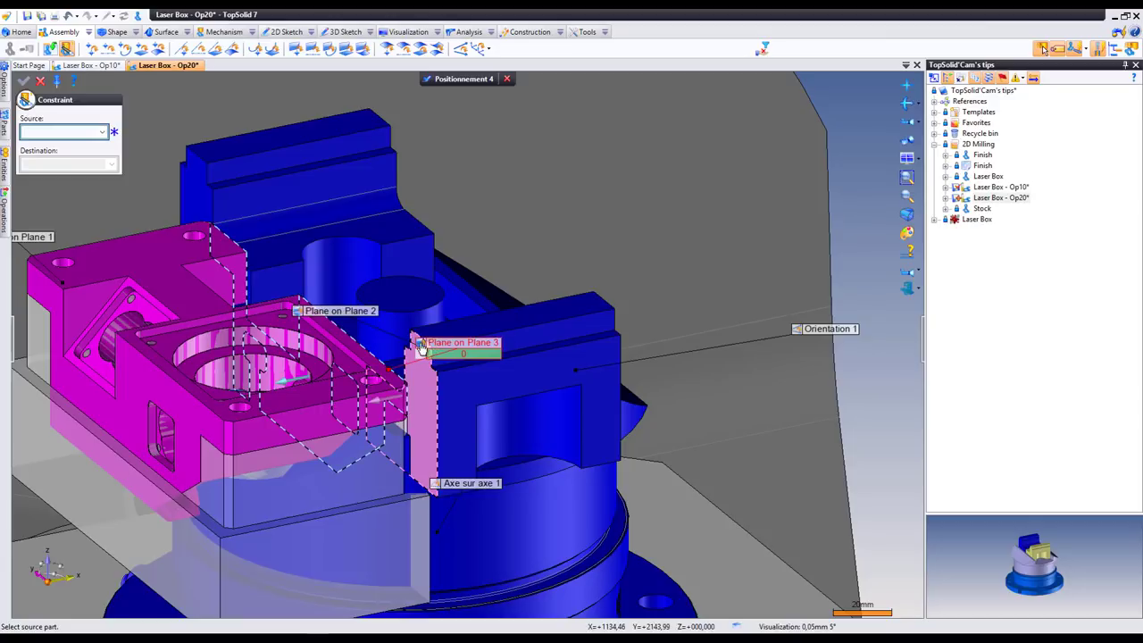
{"action": "left_click", "coordinate": [422, 347]}
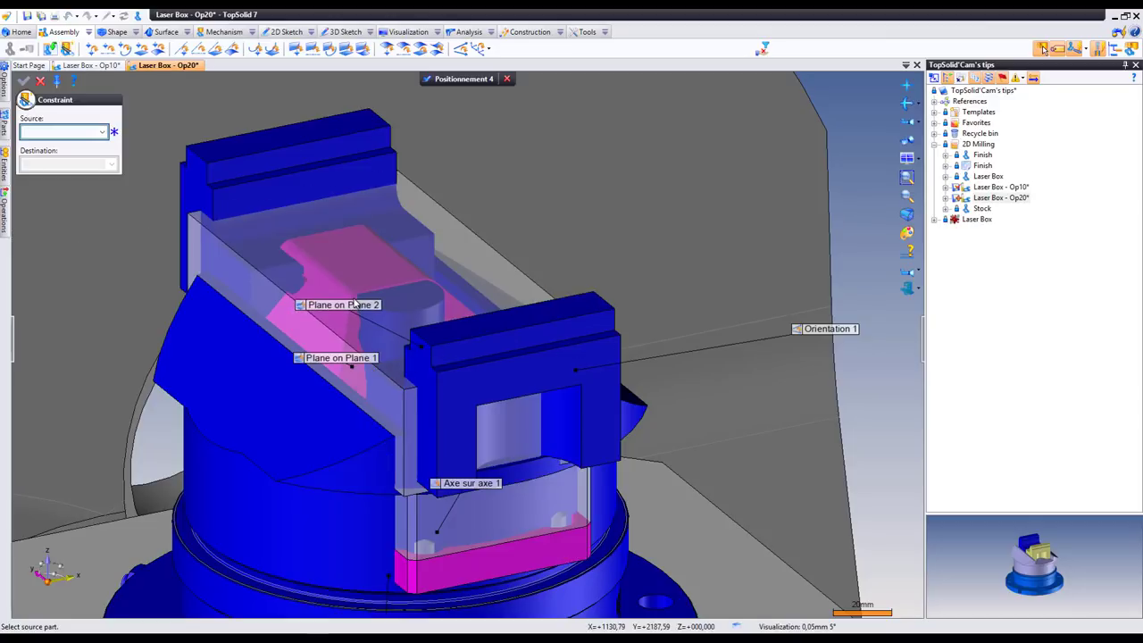
{"action": "left_click_drag", "start_coordinate": [436, 268], "coordinate": [474, 165]}
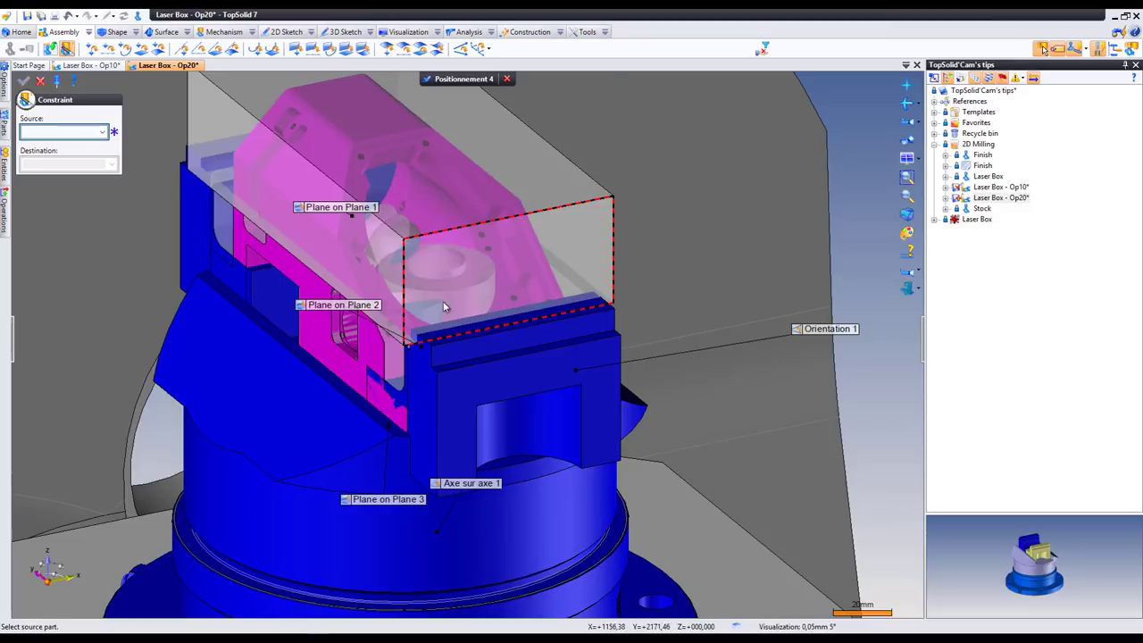
Step: Align the part's lower side face with the vise jaw and validate Positionnement 4
{"action": "scroll", "coordinate": [459, 254], "scroll_direction": "up", "scroll_amount": 3}
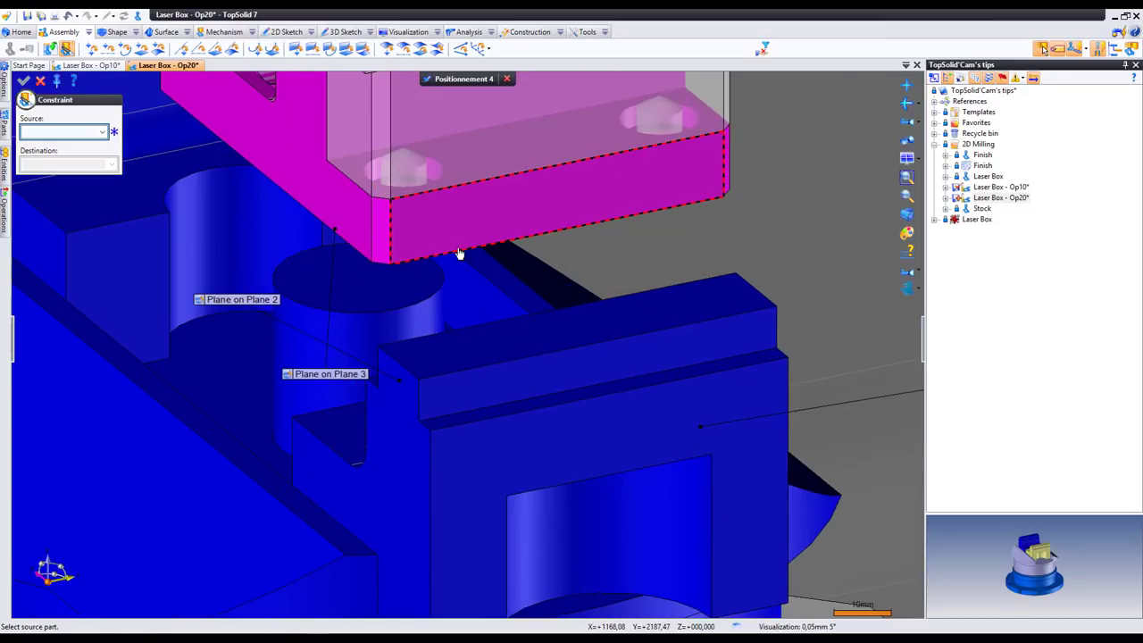
{"action": "left_click", "coordinate": [459, 254]}
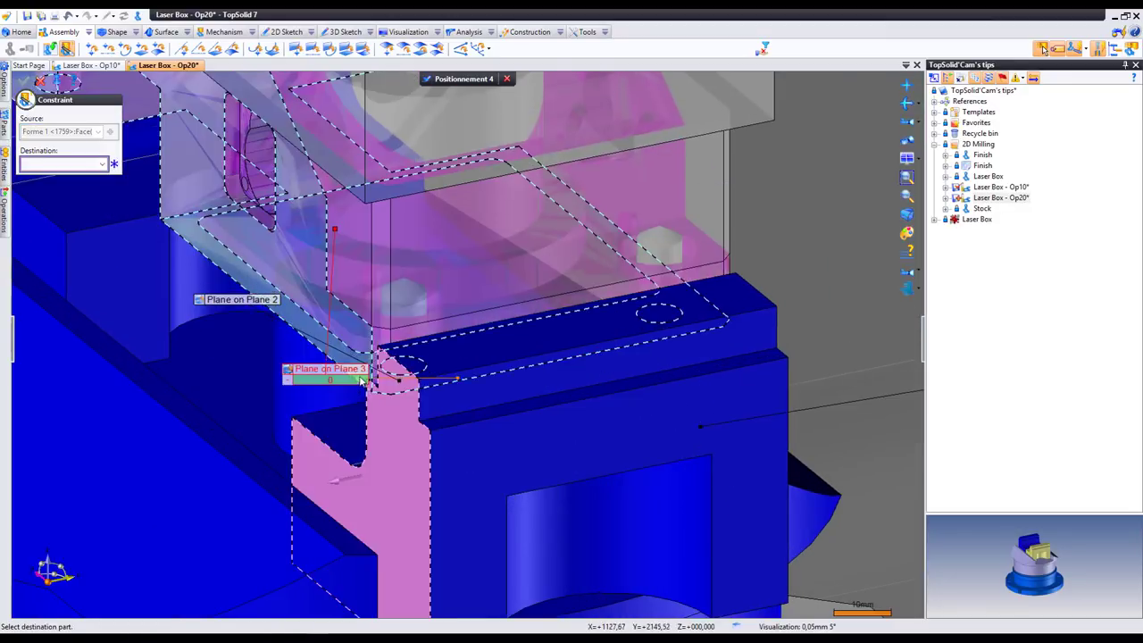
{"action": "scroll", "coordinate": [373, 382], "scroll_direction": "up", "scroll_amount": 3}
{"action": "left_click", "coordinate": [373, 388]}
{"action": "scroll", "coordinate": [377, 400], "scroll_direction": "down", "scroll_amount": 5}
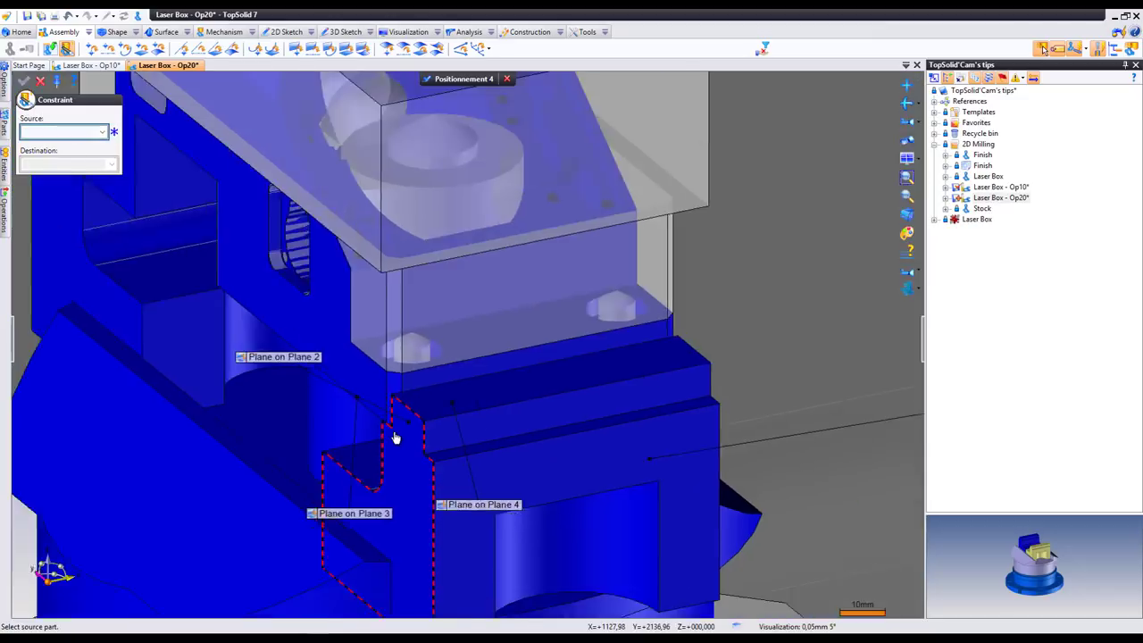
{"action": "scroll", "coordinate": [393, 428], "scroll_direction": "down", "scroll_amount": 3}
{"action": "left_click", "coordinate": [426, 79]}
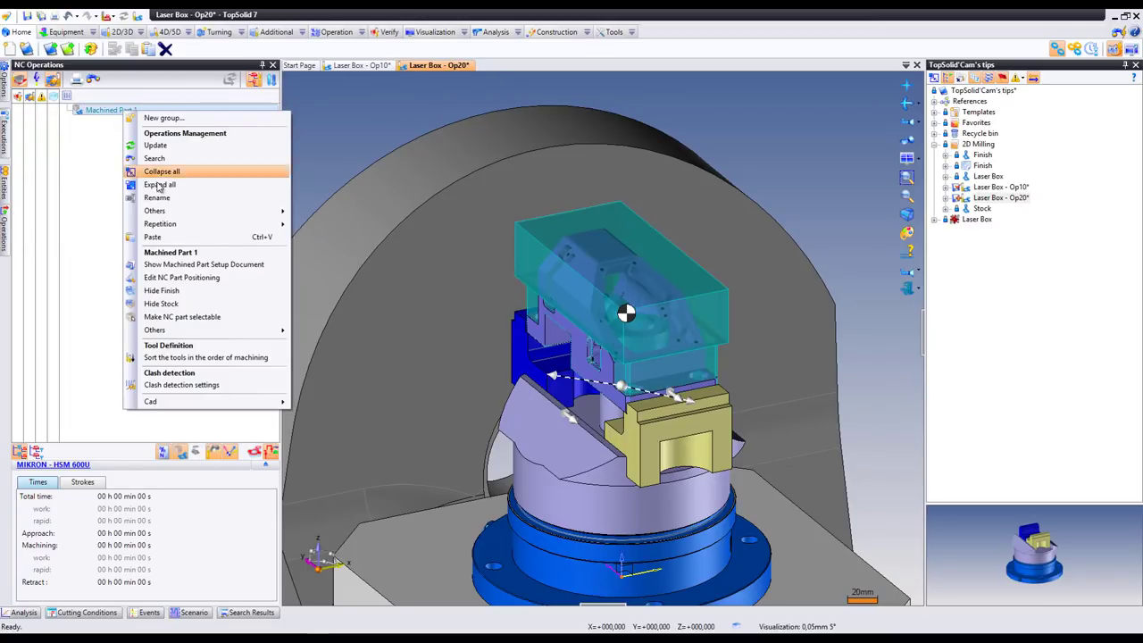
{"action": "mouse_move", "coordinate": [155, 330]}
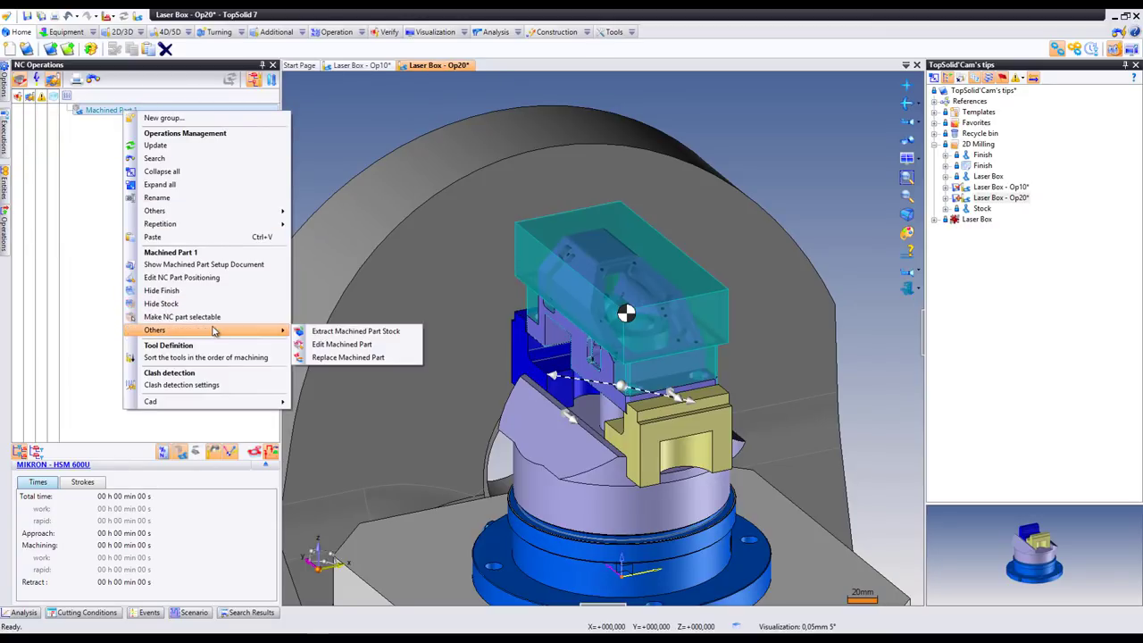
Step: Switch Machined Part 1's stock to MachineWorks at 0.05mm tolerance and save the document
{"action": "left_click", "coordinate": [363, 346]}
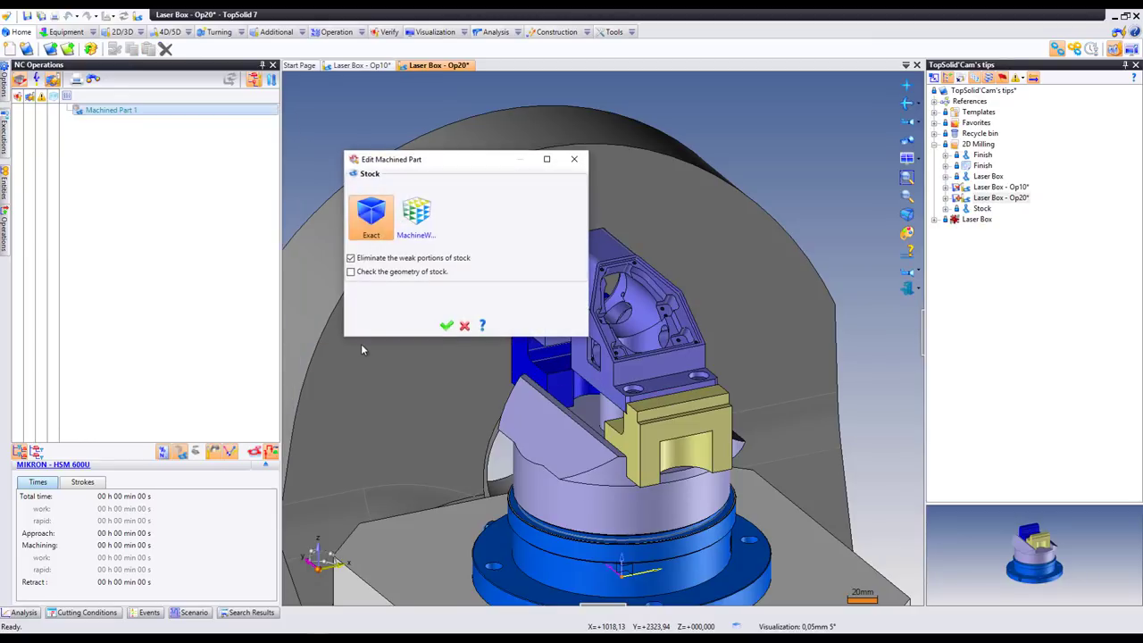
{"action": "left_click", "coordinate": [421, 230]}
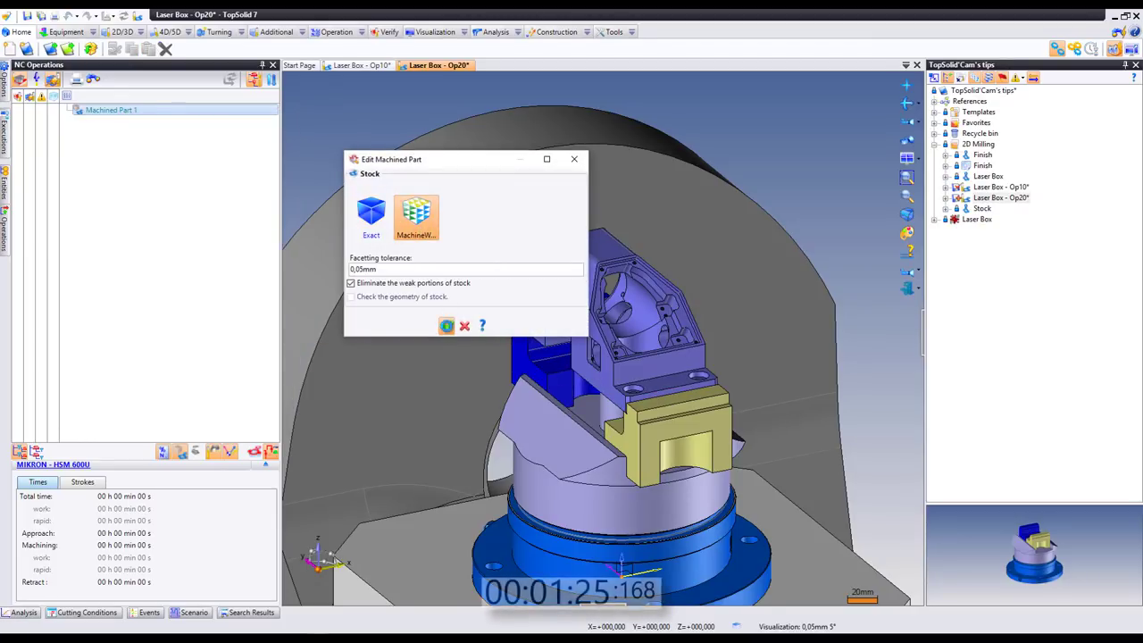
{"action": "left_click", "coordinate": [446, 325]}
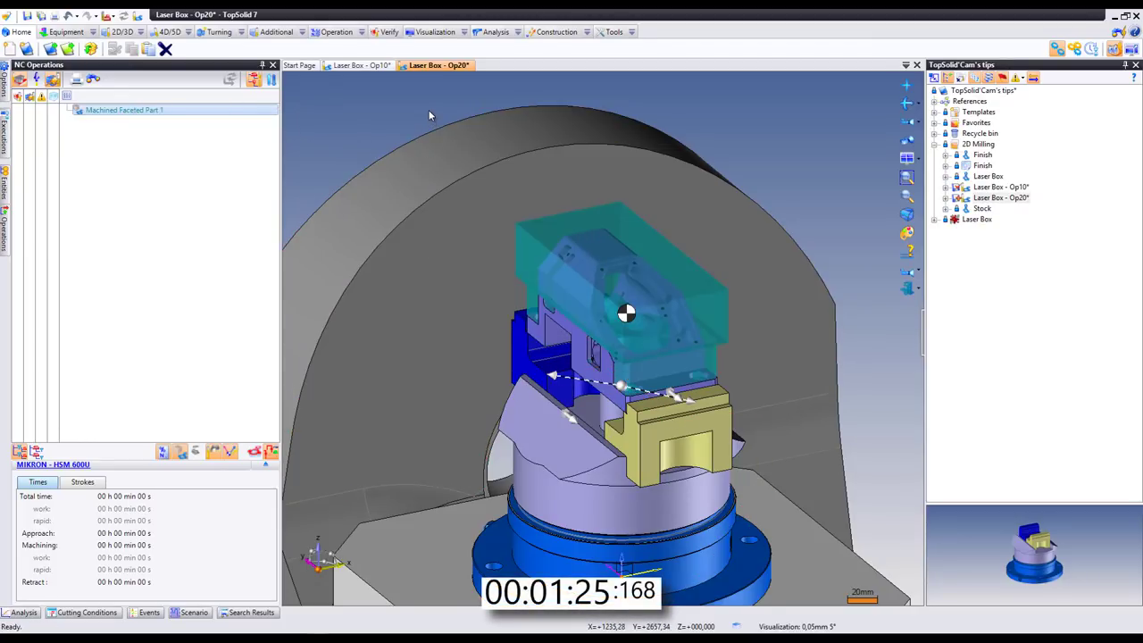
{"action": "key", "text": "ctrl+s"}
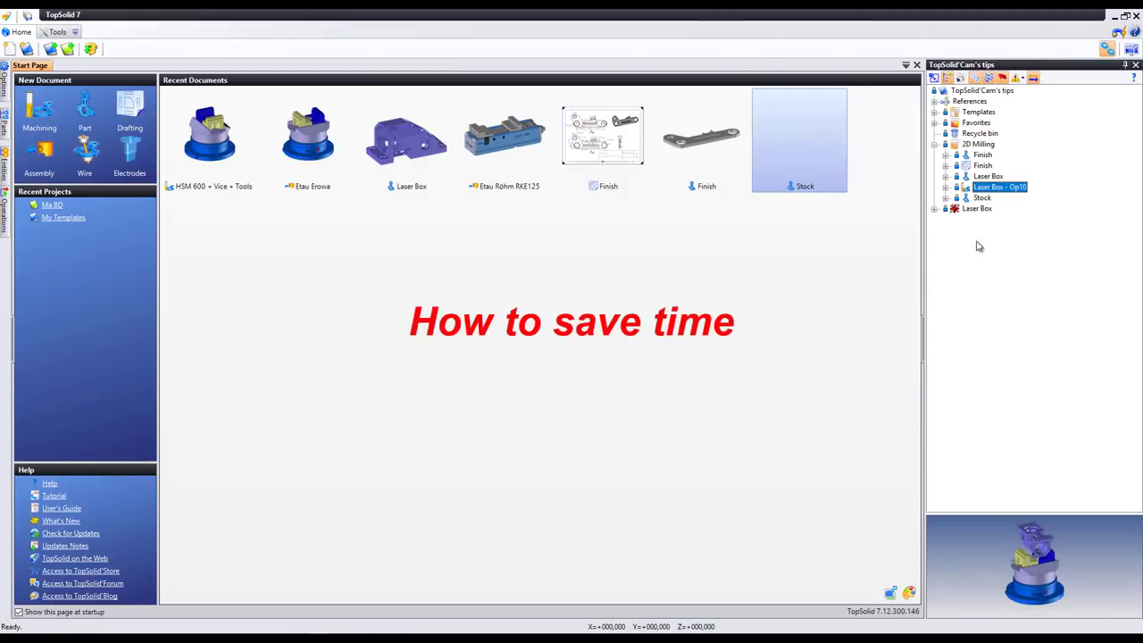
Step: Create a Machining document for Laser Box - Op10 from HSM 600 + Vice + Tools with MachineWorks stock
{"action": "right_click", "coordinate": [978, 186]}
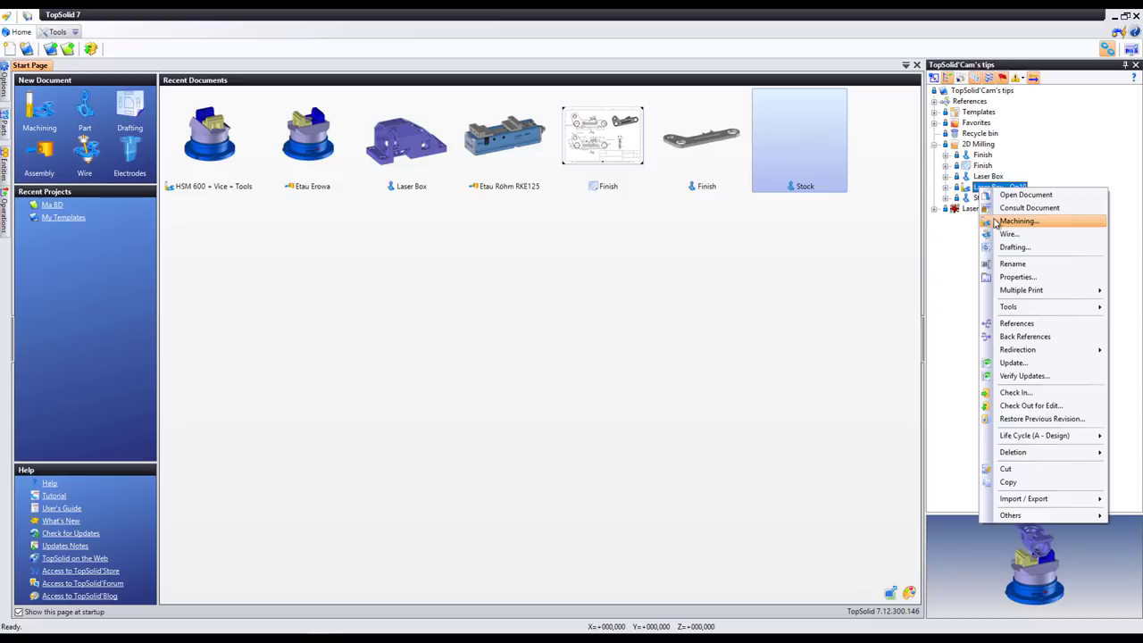
{"action": "left_click", "coordinate": [995, 220]}
{"action": "double_click", "coordinate": [289, 247]}
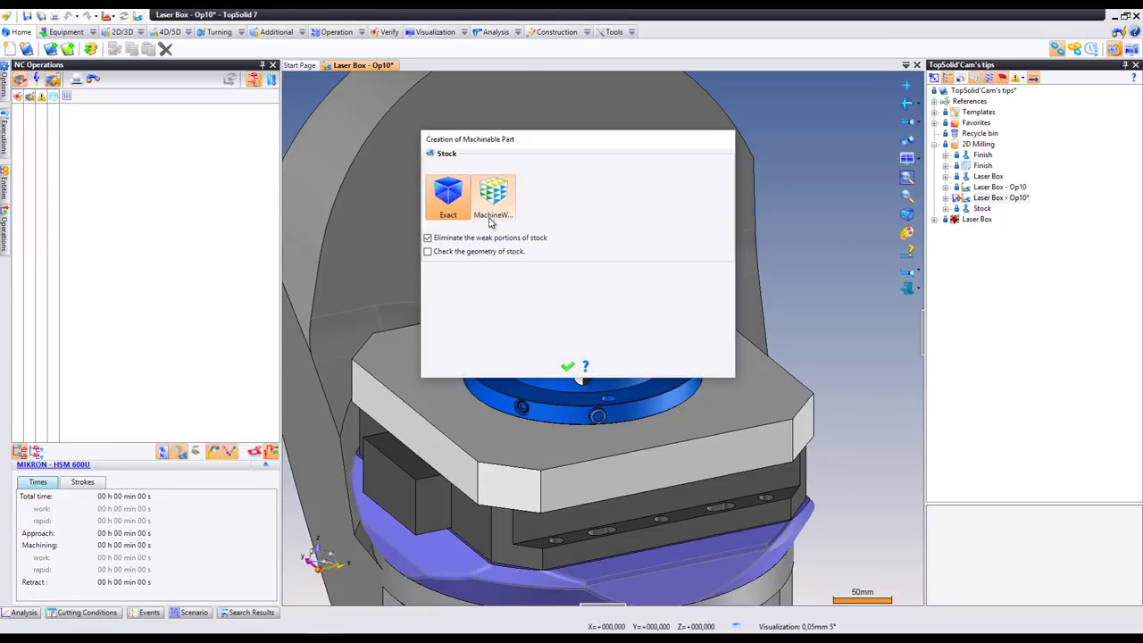
{"action": "left_click", "coordinate": [492, 204]}
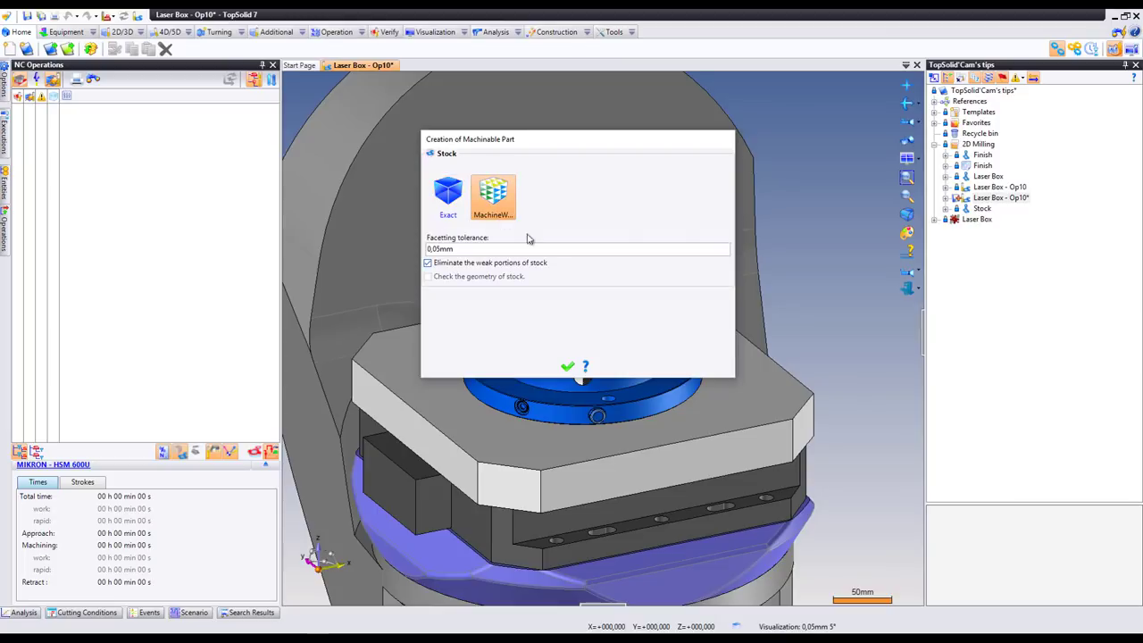
{"action": "left_click", "coordinate": [568, 368]}
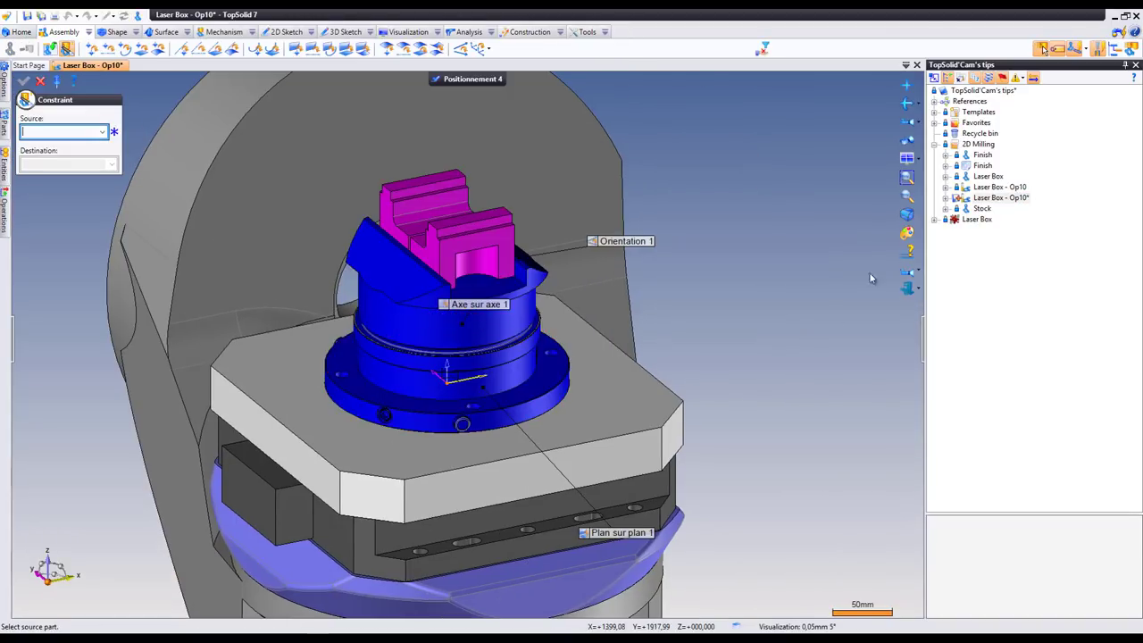
Step: Seat the part's bottom face on the vise jaw as Plane on Plane 1
{"action": "left_click", "coordinate": [907, 178]}
{"action": "middle_click_drag", "start_coordinate": [613, 473], "coordinate": [605, 403]}
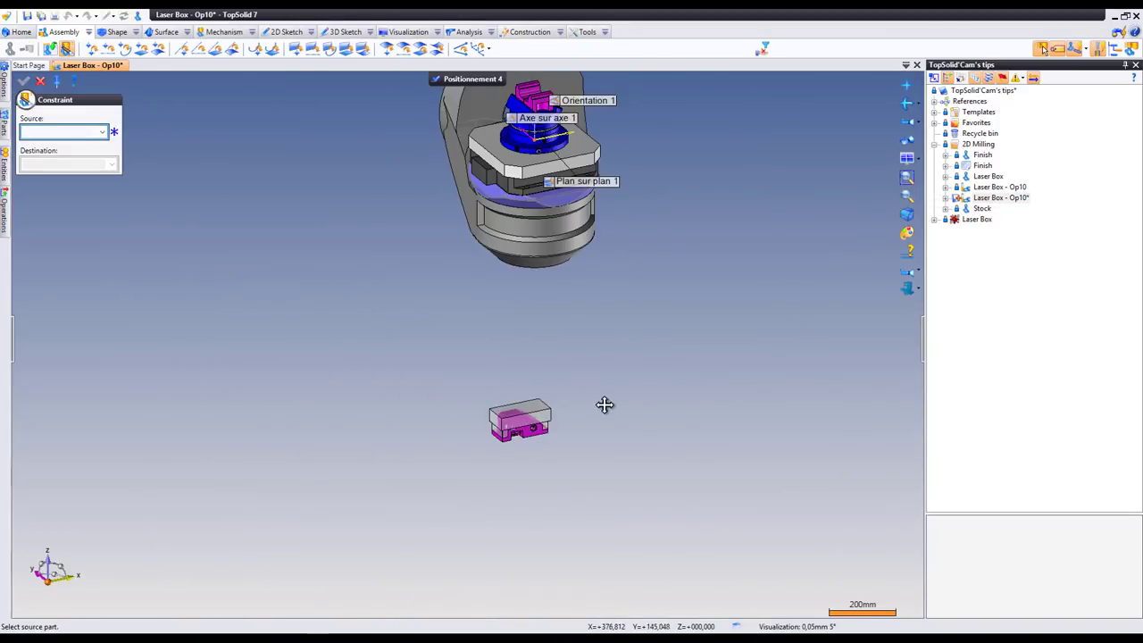
{"action": "scroll", "coordinate": [480, 460], "scroll_direction": "up", "scroll_amount": 3}
{"action": "scroll", "coordinate": [504, 438], "scroll_direction": "up", "scroll_amount": 3}
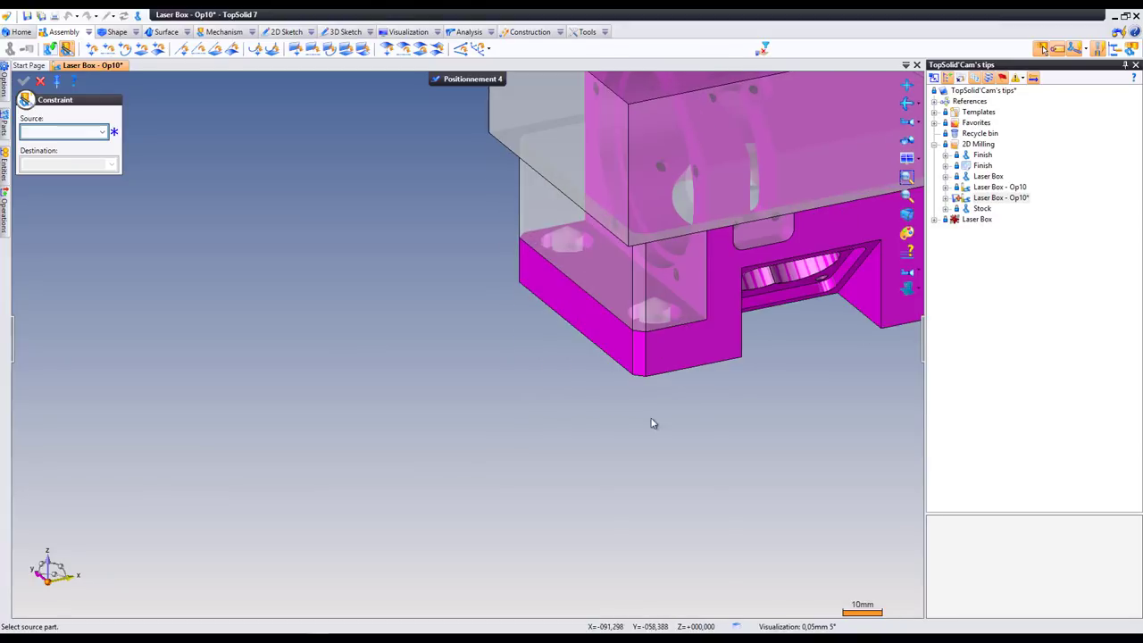
{"action": "left_click", "coordinate": [707, 373]}
{"action": "middle_click_drag", "start_coordinate": [706, 373], "coordinate": [909, 179]}
{"action": "left_click", "coordinate": [909, 178]}
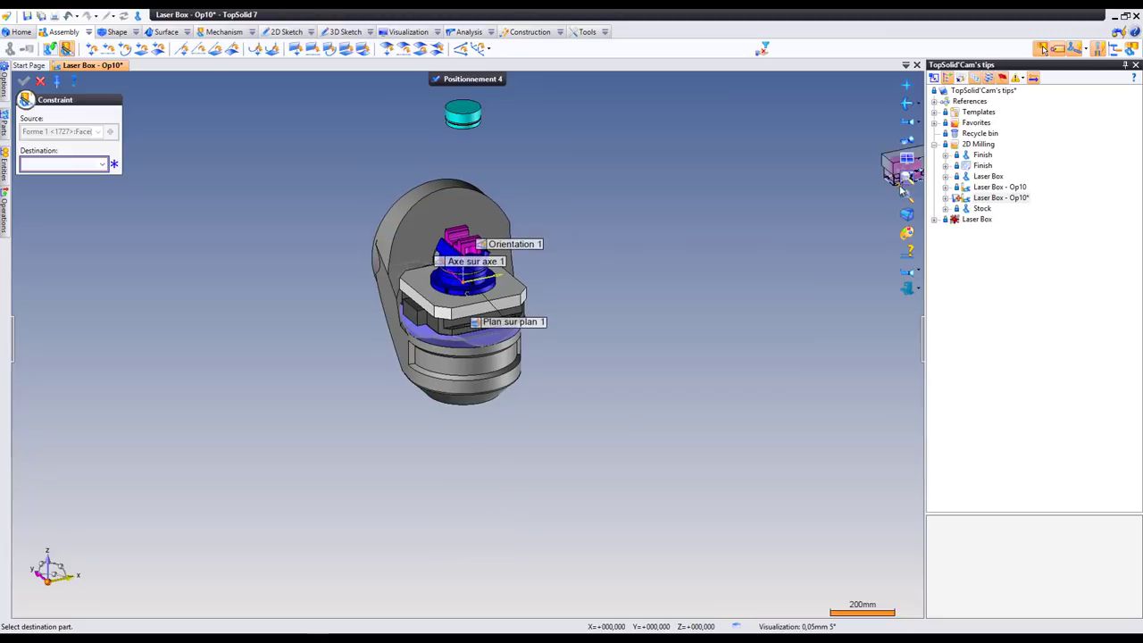
{"action": "scroll", "coordinate": [375, 265], "scroll_direction": "up", "scroll_amount": 3}
{"action": "scroll", "coordinate": [375, 265], "scroll_direction": "up", "scroll_amount": 3}
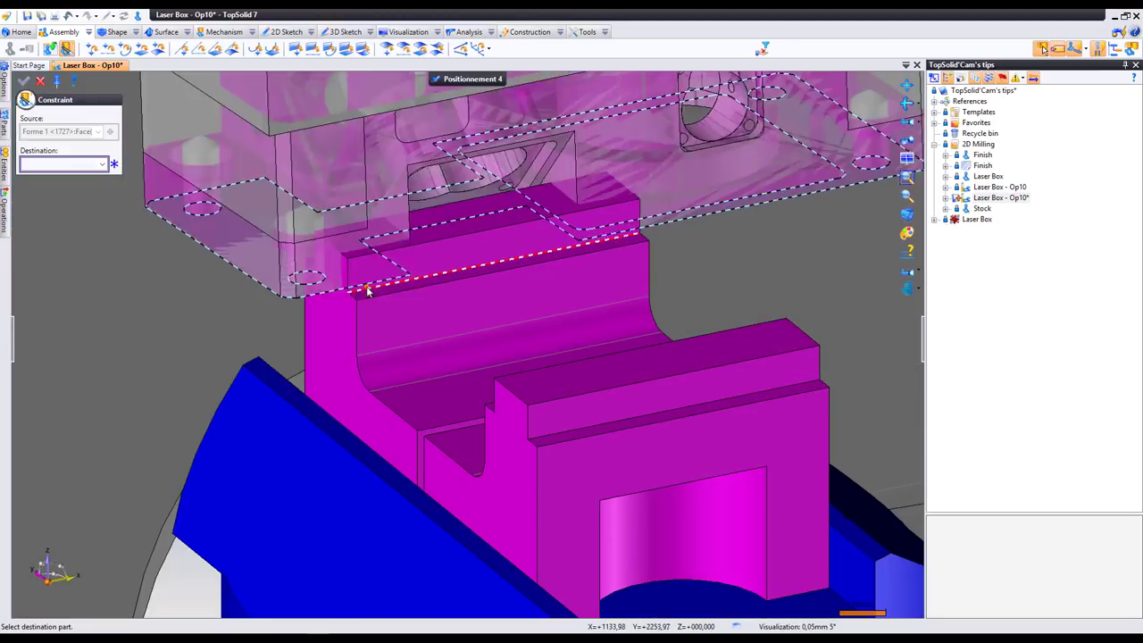
{"action": "left_click", "coordinate": [366, 296]}
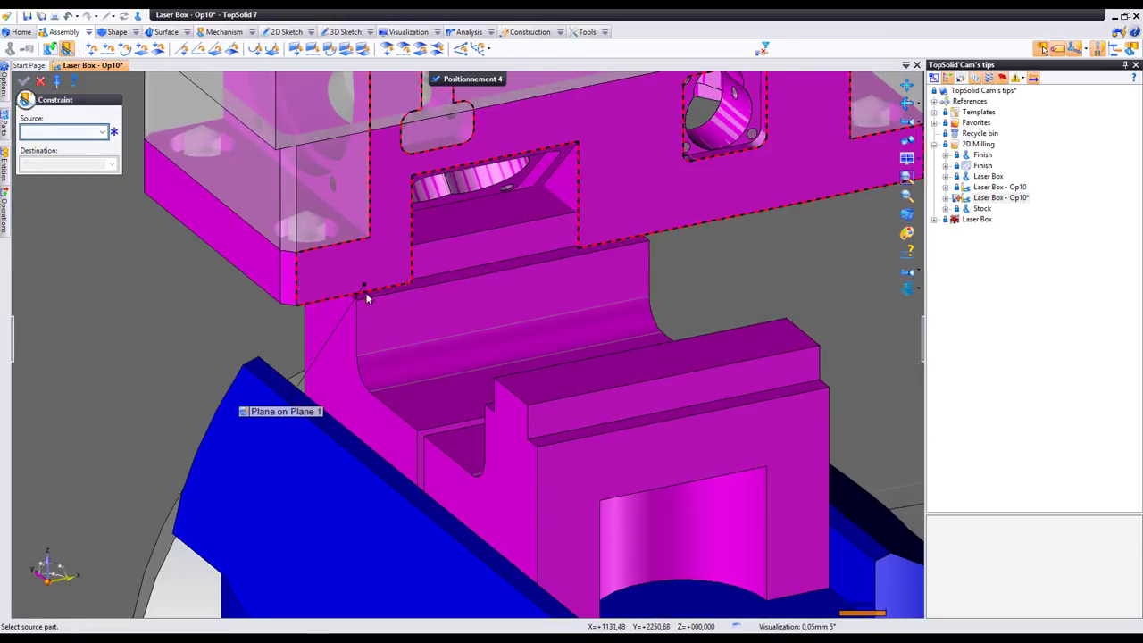
Step: Add Plane on Plane 2–4 aligning part faces to the vise jaw, then validate positioning
{"action": "left_click", "coordinate": [259, 267]}
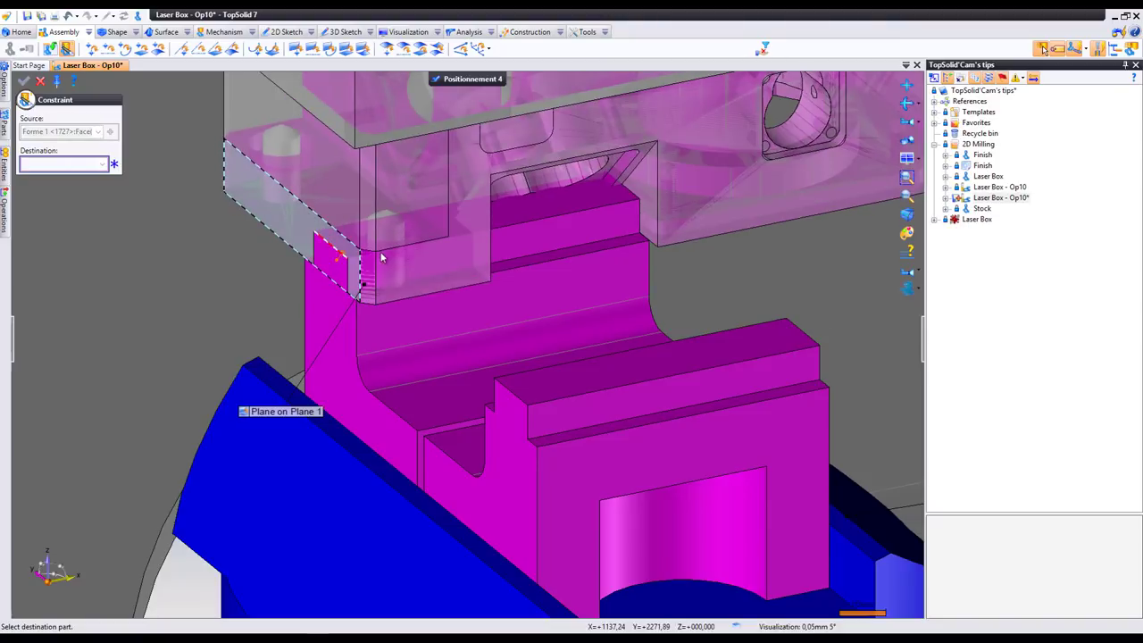
{"action": "left_click", "coordinate": [381, 258]}
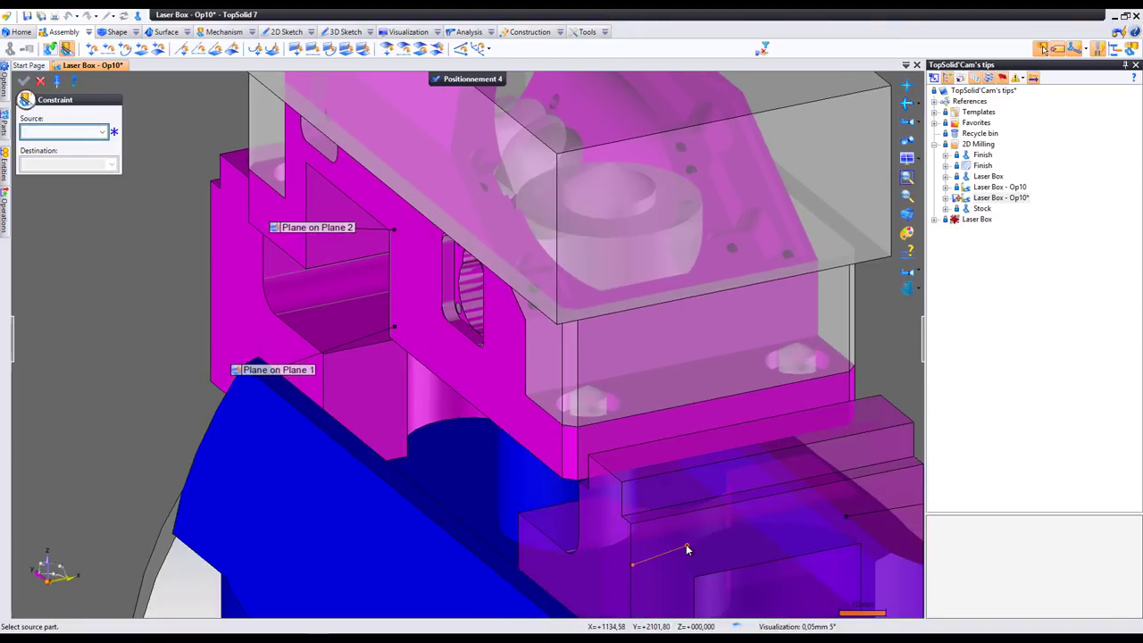
{"action": "middle_click_drag", "start_coordinate": [684, 543], "coordinate": [590, 467]}
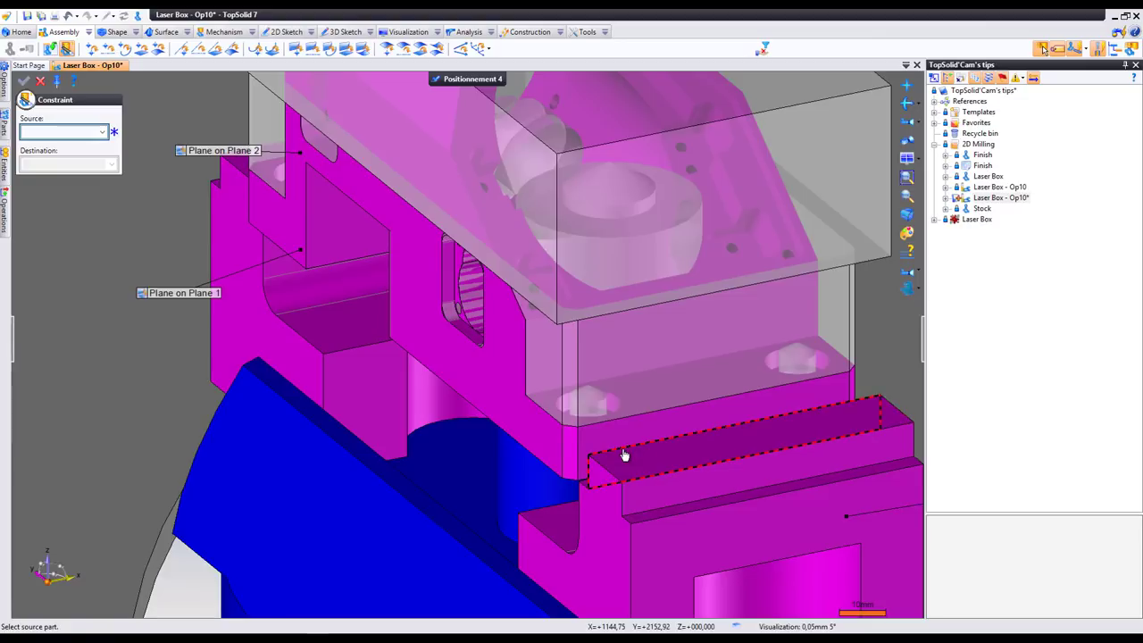
{"action": "left_click", "coordinate": [624, 455]}
{"action": "left_click", "coordinate": [624, 443]}
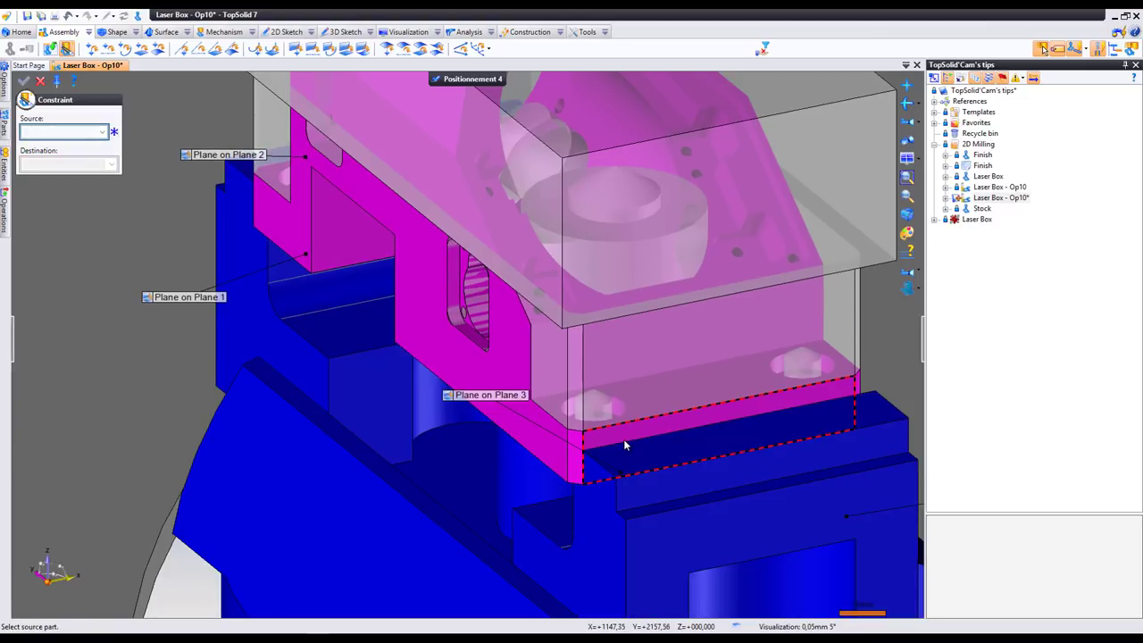
{"action": "left_click", "coordinate": [554, 449]}
{"action": "left_click", "coordinate": [585, 508]}
{"action": "scroll", "coordinate": [576, 509], "scroll_direction": "down", "scroll_amount": 5}
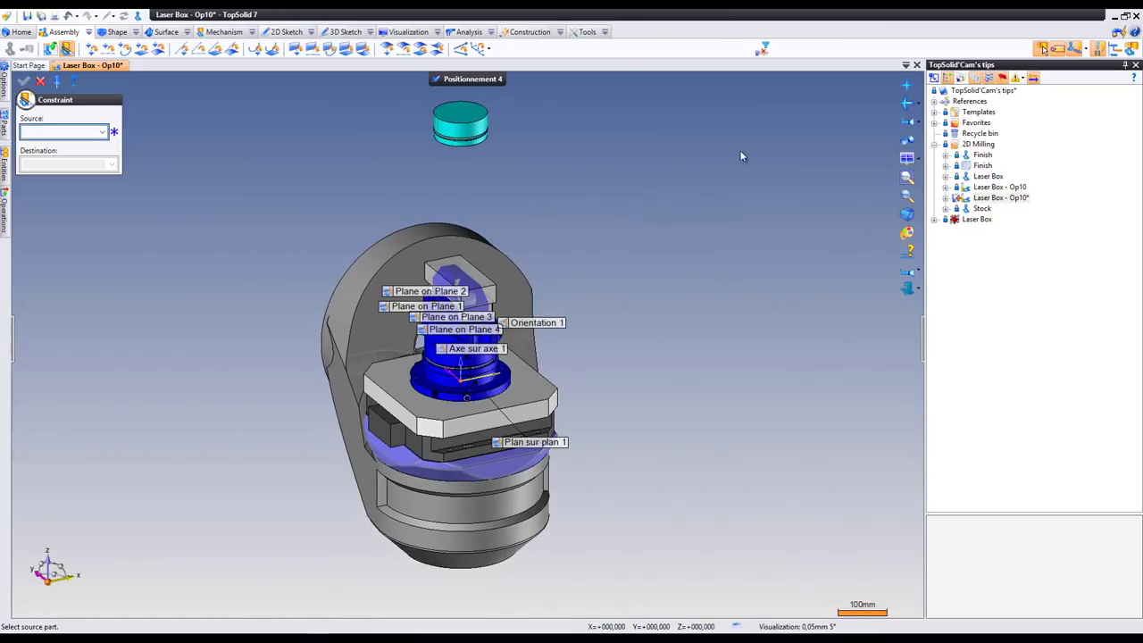
{"action": "left_click", "coordinate": [1043, 48]}
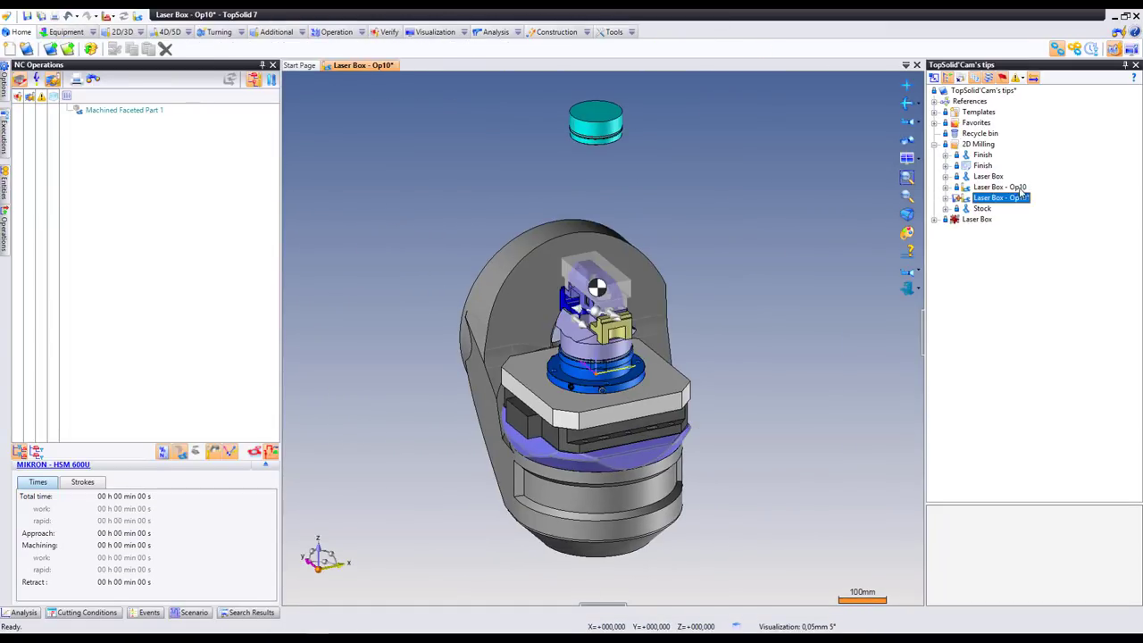
Step: Change the document name's operation number from Op10 to Op20, giving Laser Box - Op20
{"action": "key", "text": "End"}
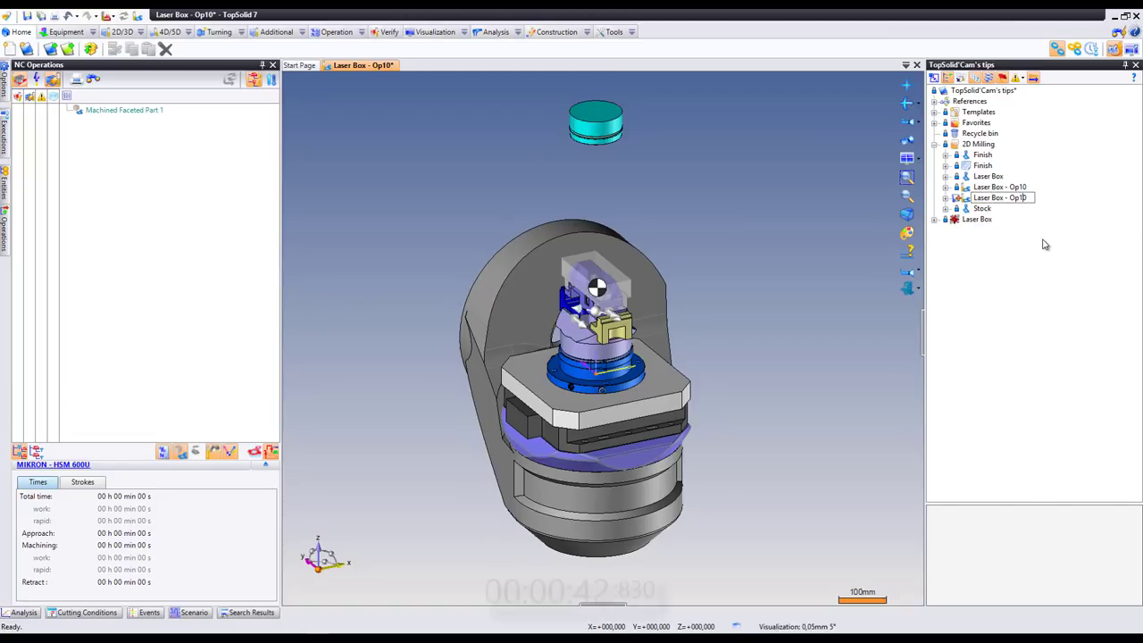
{"action": "key", "text": "BackSpace"}
{"action": "key", "text": "BackSpace"}
{"action": "type", "text": "20"}
{"action": "key", "text": "Return"}
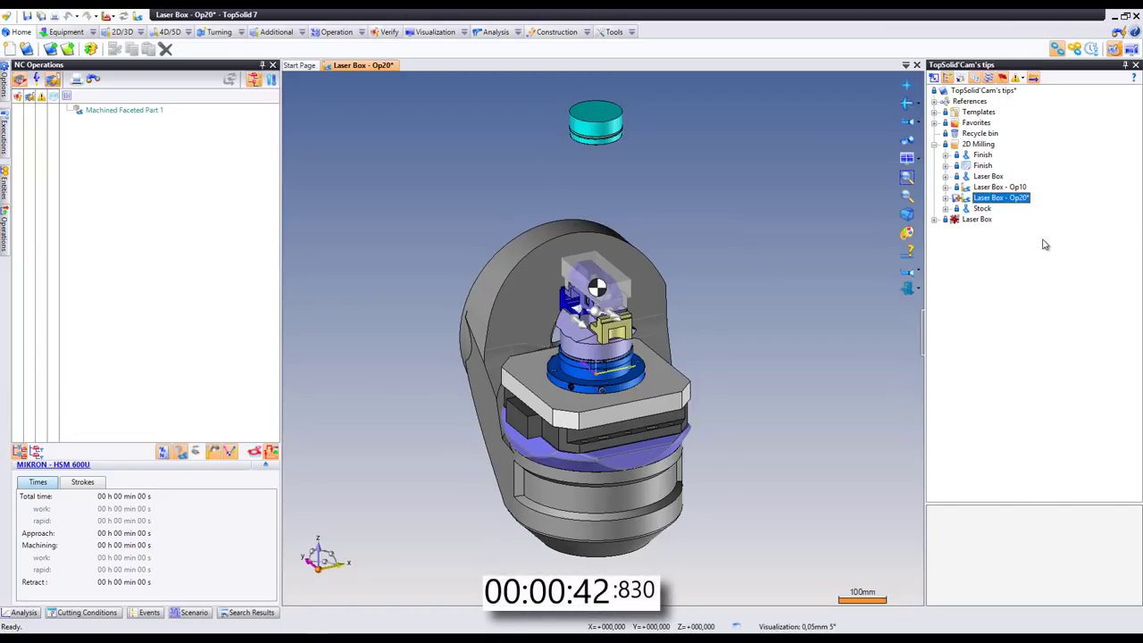